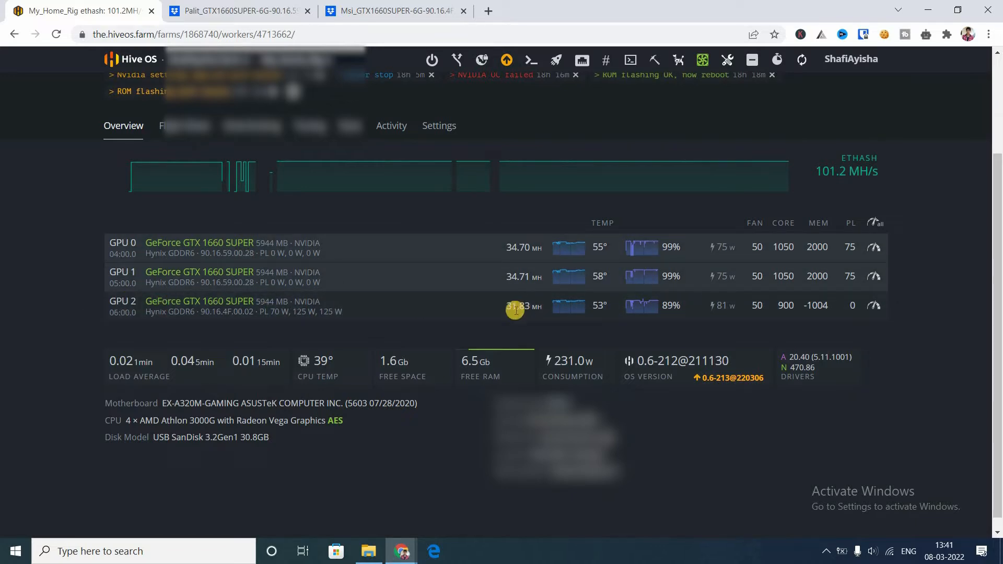
Leave the My_Home_Rig worker overview and display the farm's list of graphics cards.
scroll(224, 183, up, 3)
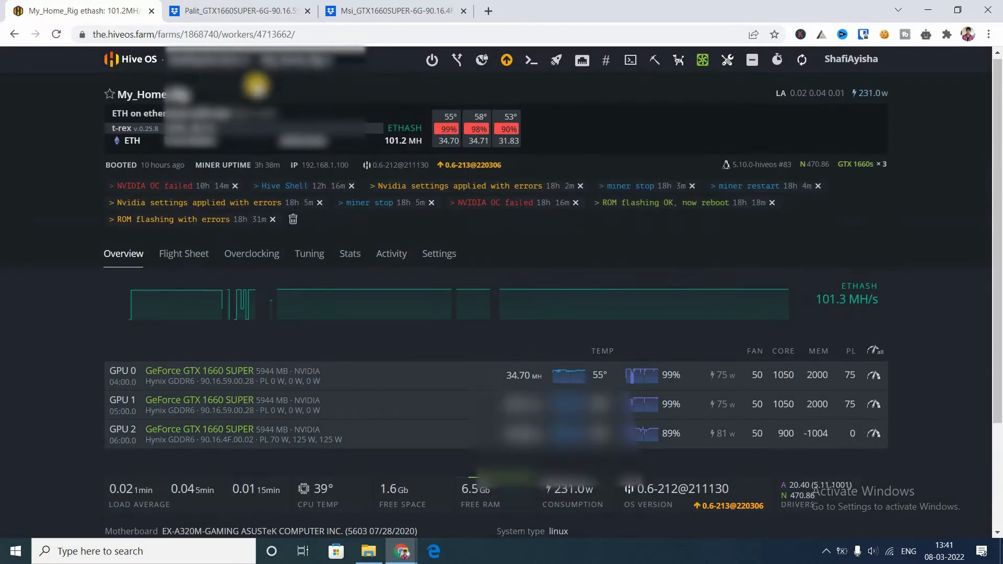
click(220, 112)
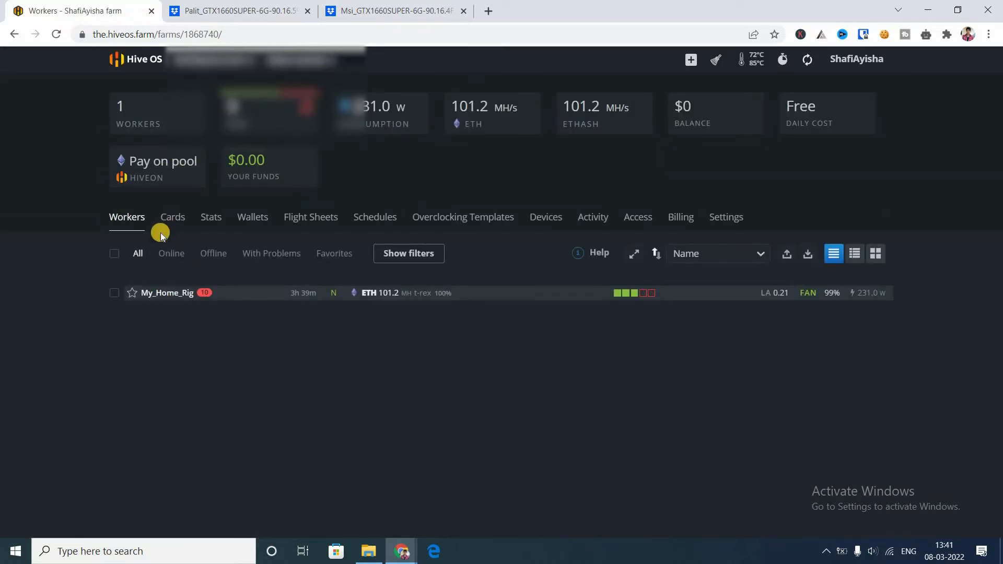
click(134, 221)
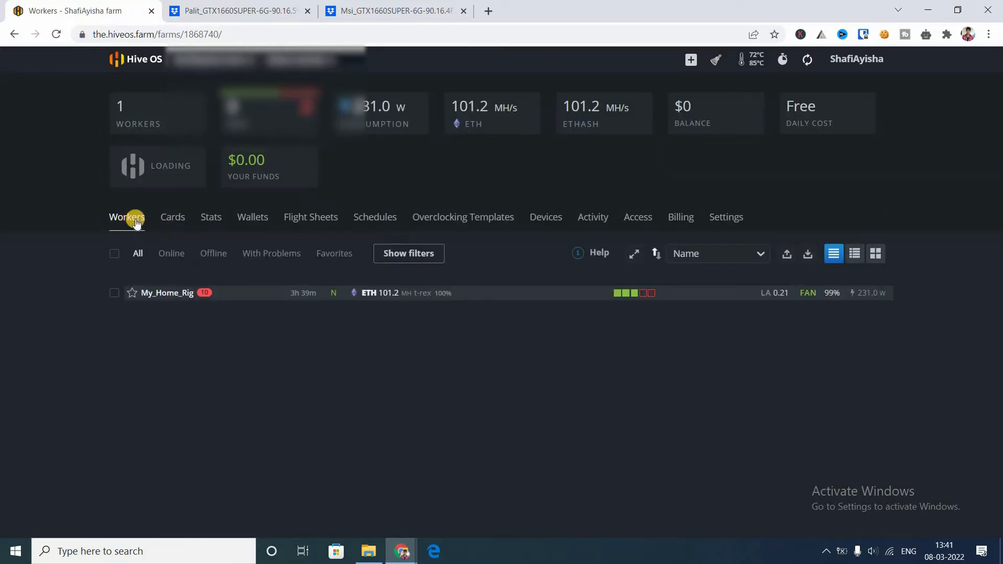
click(175, 218)
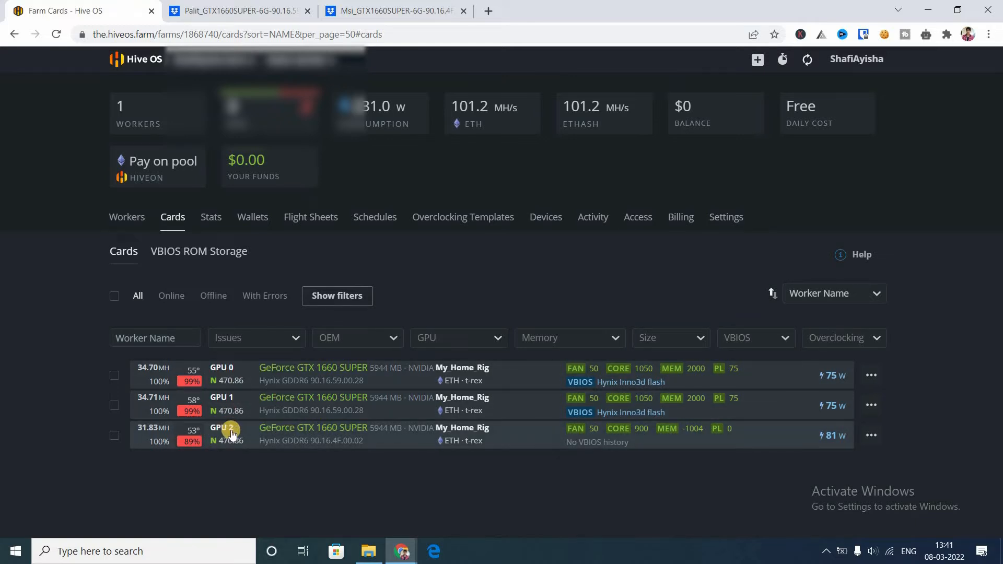
Download the VBIOS of GPU 2 with the option to save it to the farm's VBIOS storage enabled.
click(870, 436)
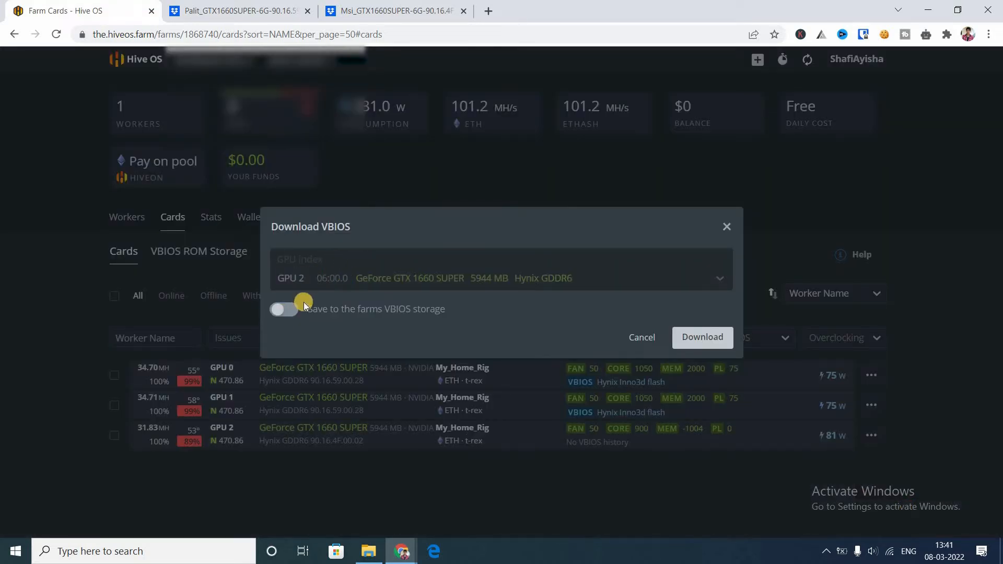
click(285, 312)
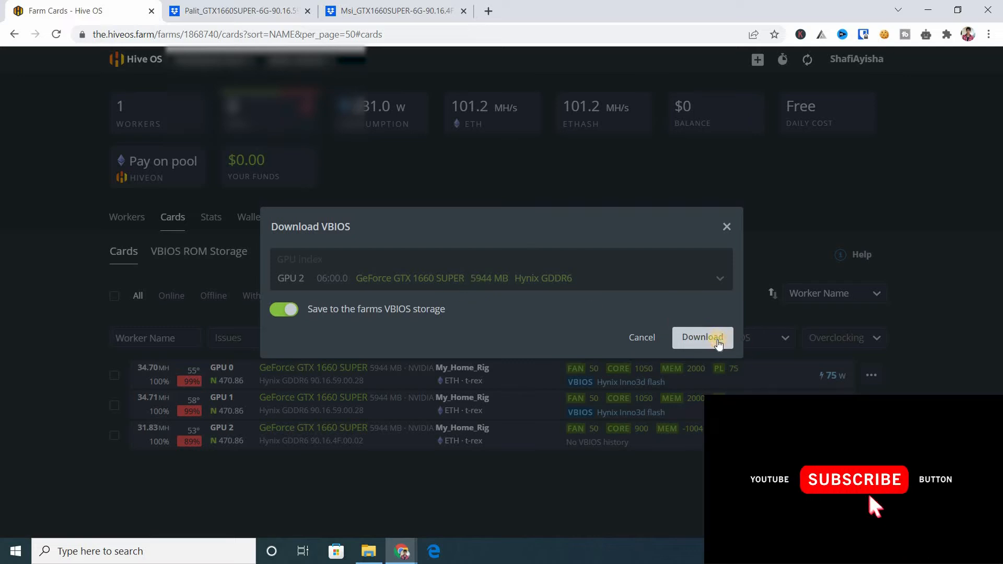
click(724, 347)
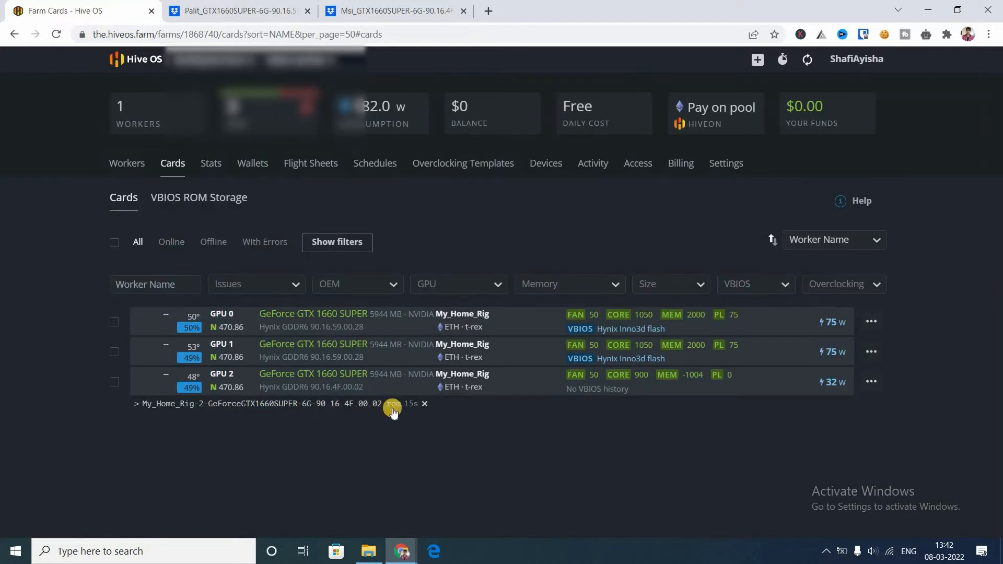
Download the backup My_Home_Rig-2-GeForceGTX1660SUPER-6G-90.16.4F.00.02.rom from the VBIOS ROM storage to the computer.
click(215, 202)
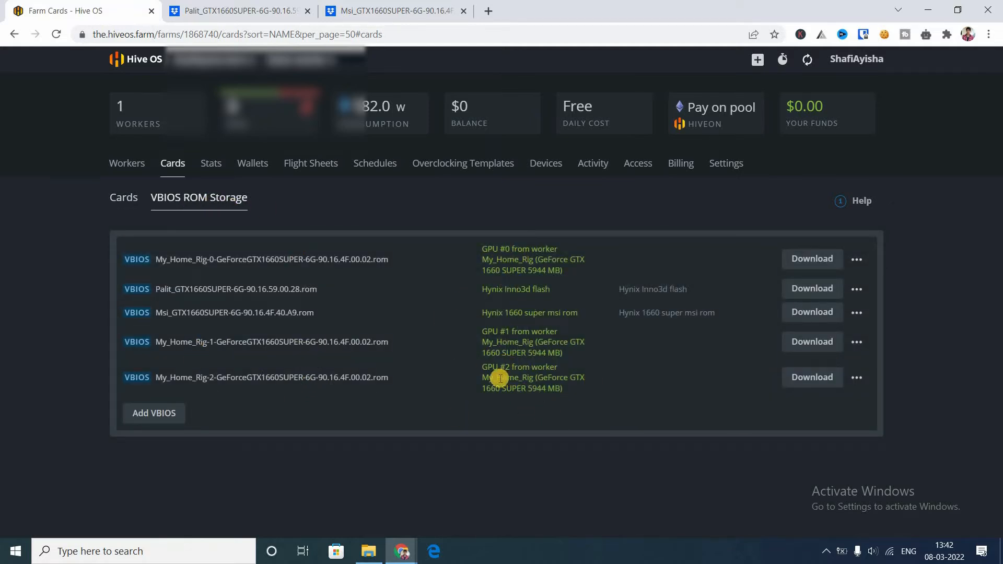
triple_click(575, 386)
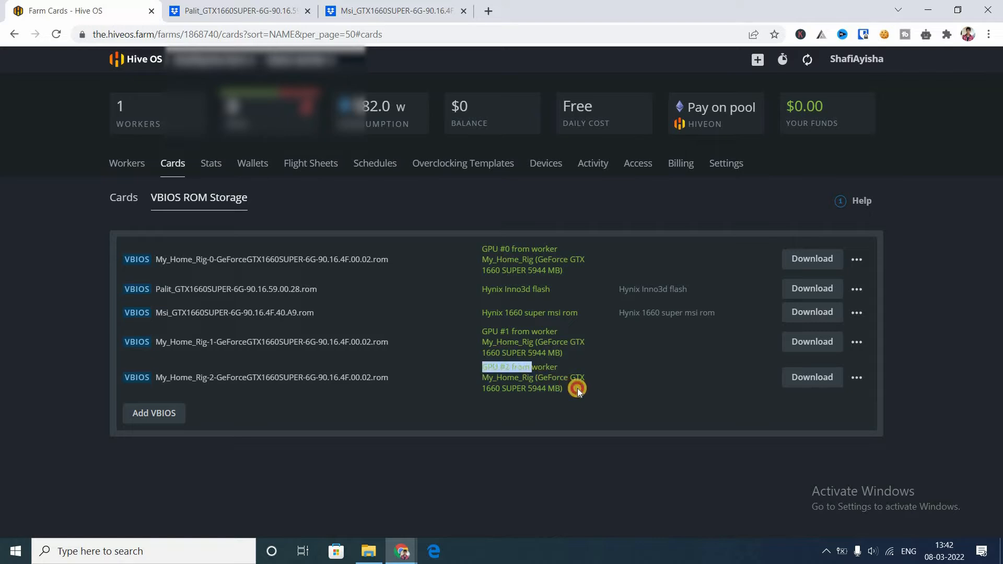
click(530, 380)
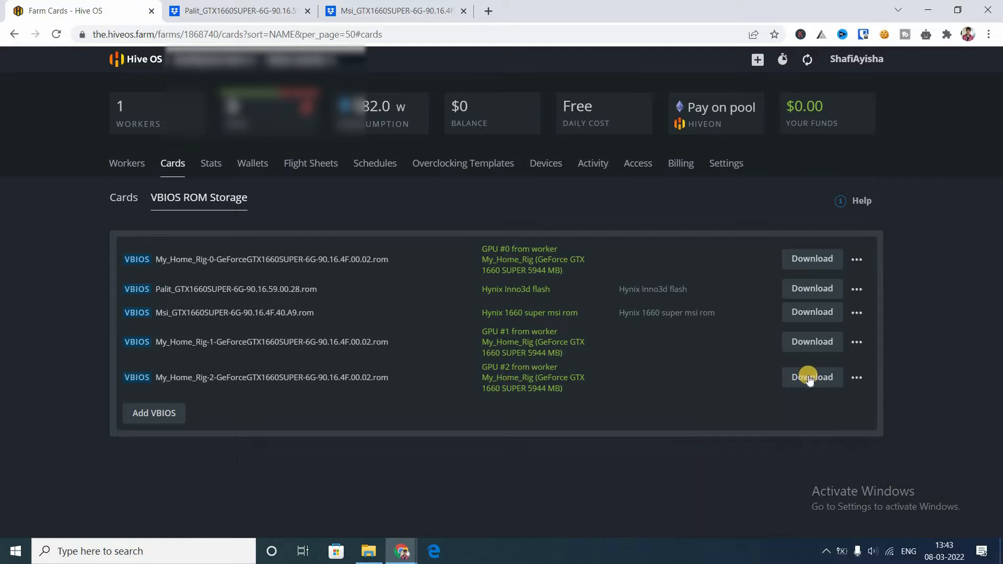
click(809, 378)
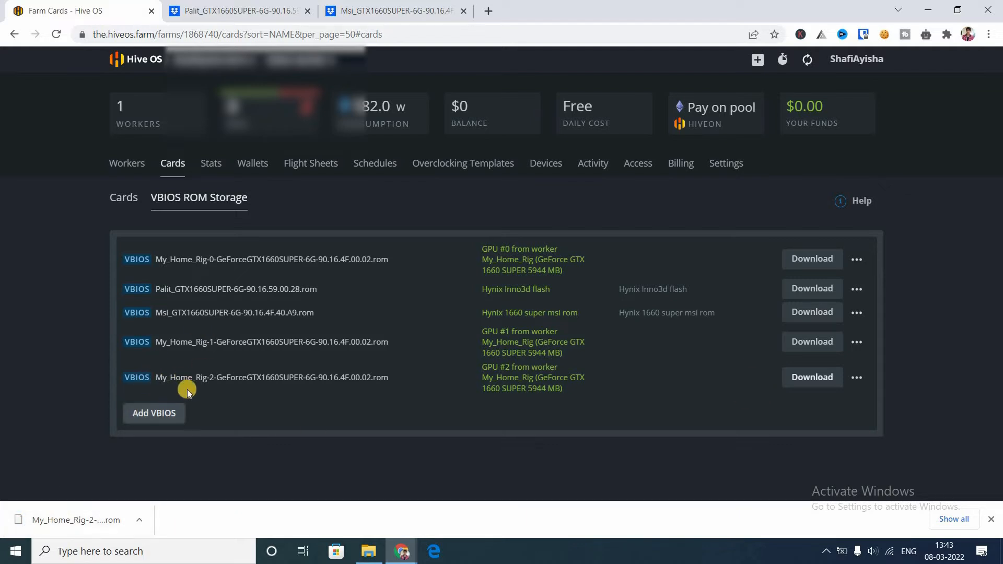
click(990, 519)
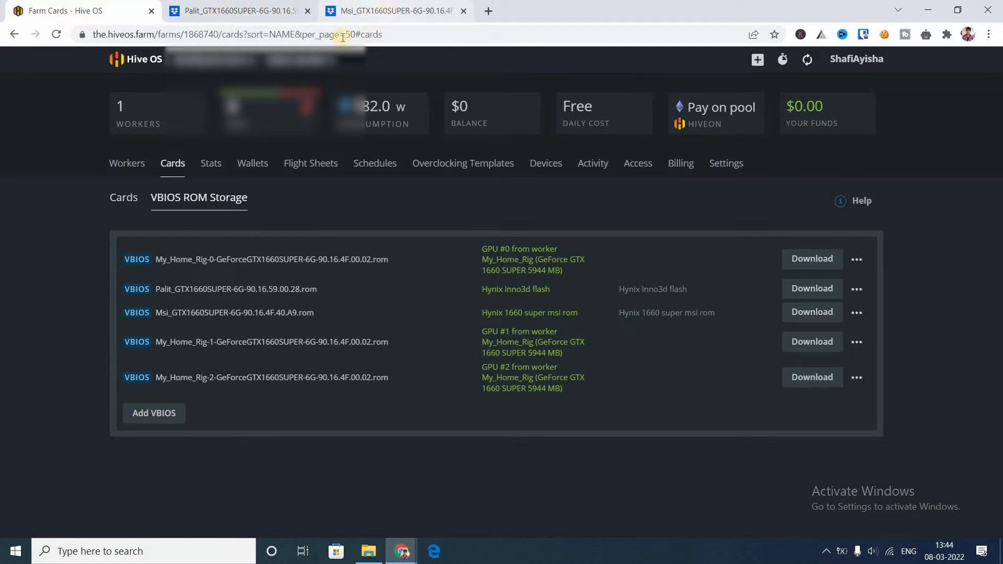
Switch to the Dropbox page of Palit_GTX1660SUPER-6G-90.16.59.00.28.rom and download the file without signing in.
click(178, 36)
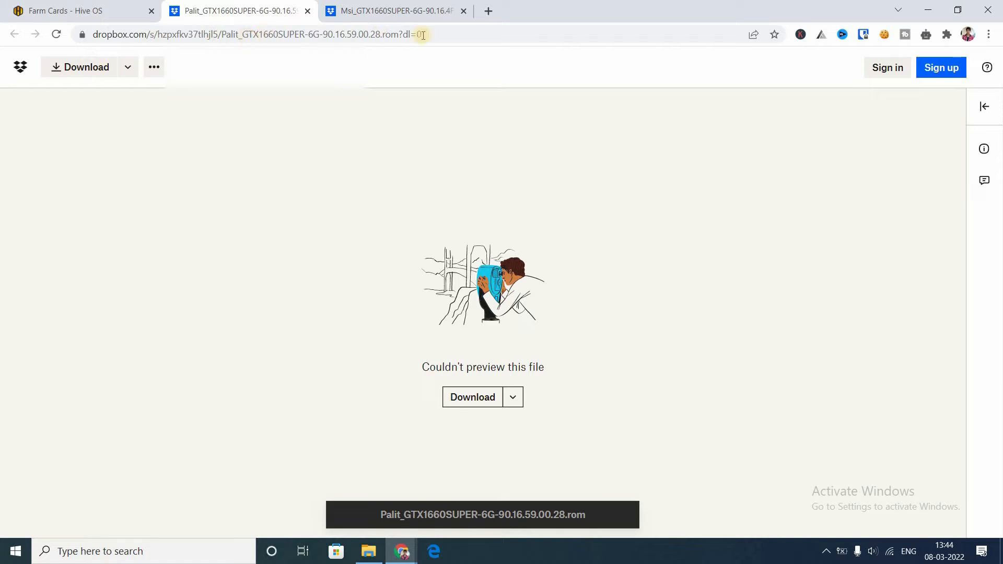
click(259, 33)
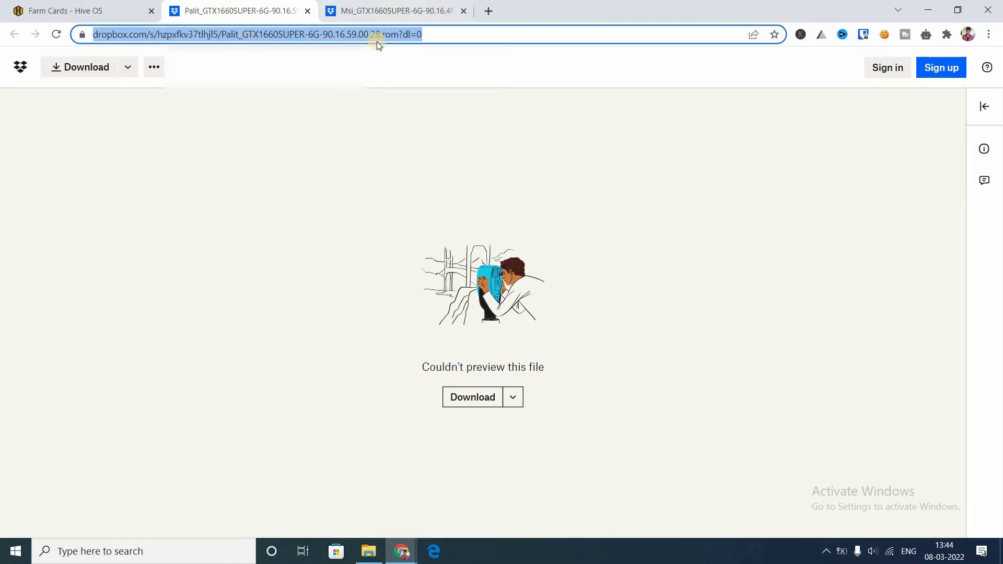
click(438, 34)
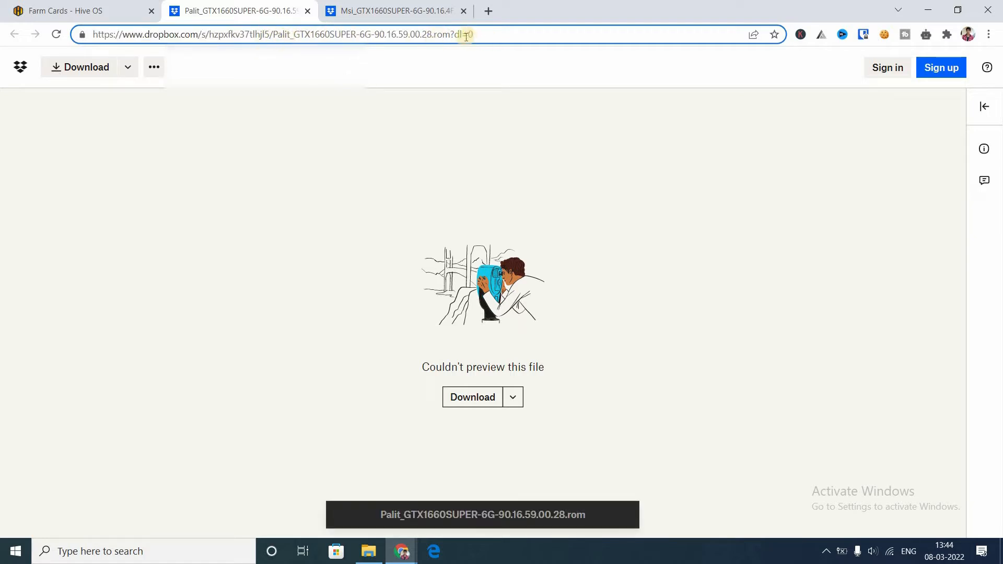
click(484, 398)
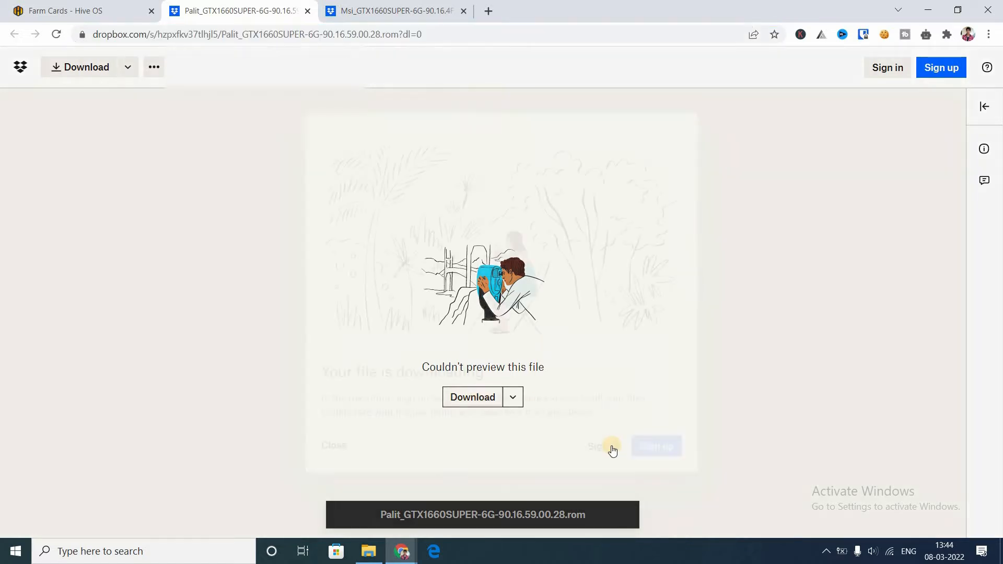
click(334, 445)
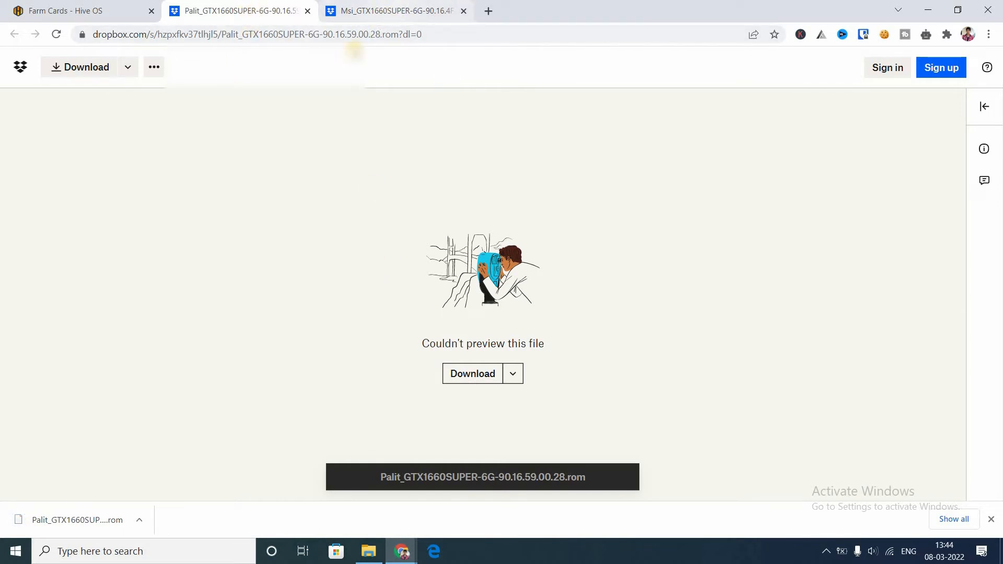
Return to Hive OS and start a VBIOS upload in the ROM storage with the card type set to NVIDIA.
click(95, 11)
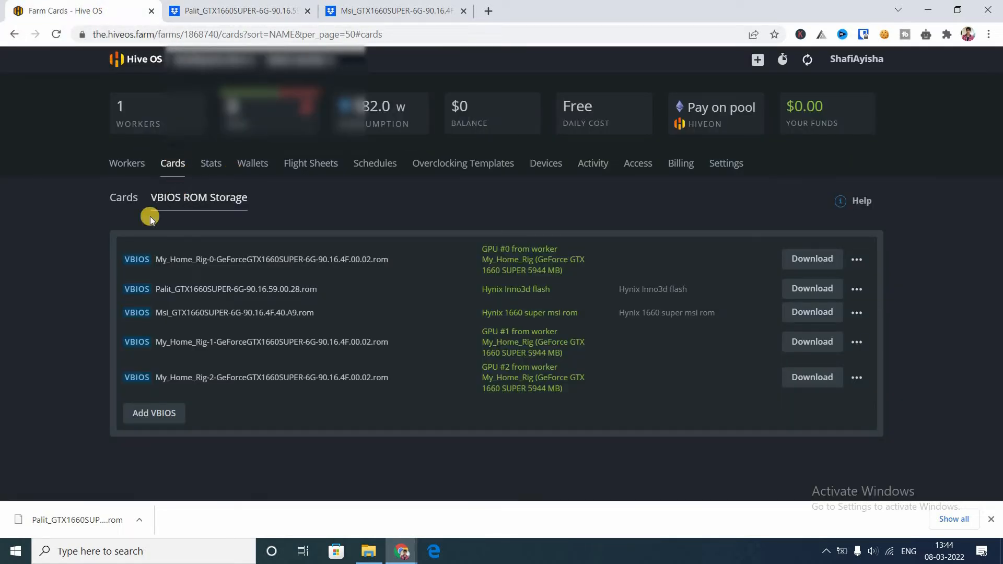
click(155, 413)
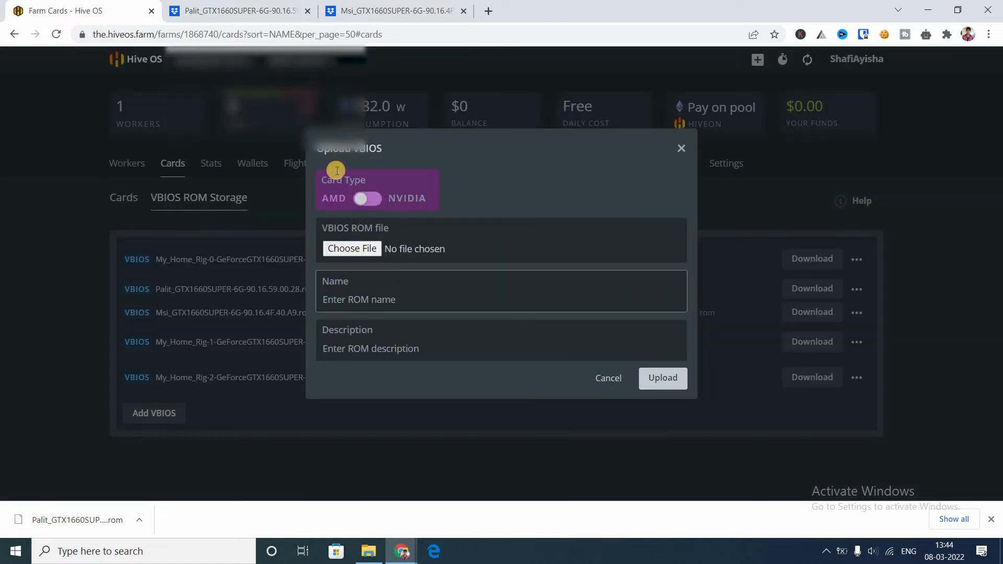
click(367, 212)
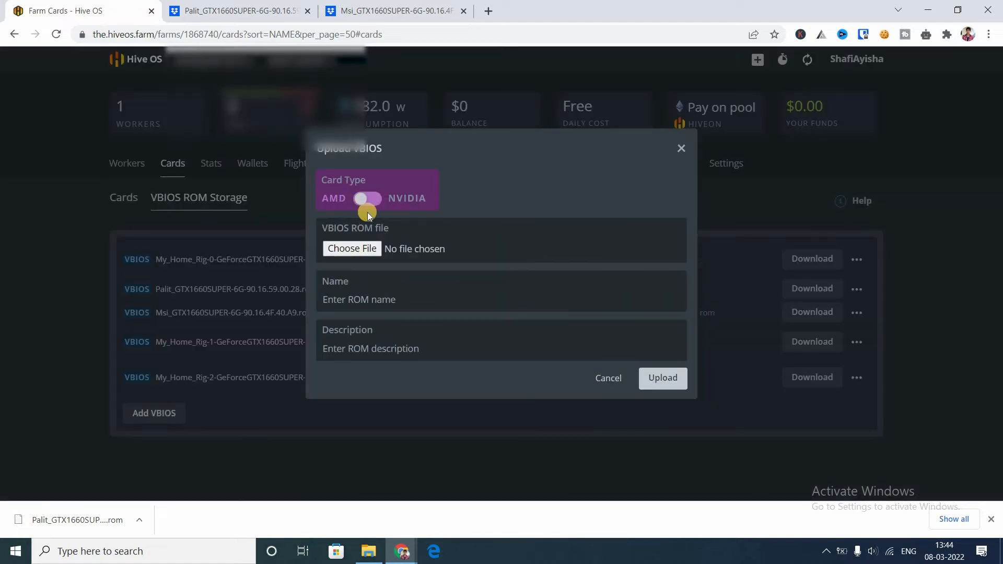
click(396, 202)
click(382, 194)
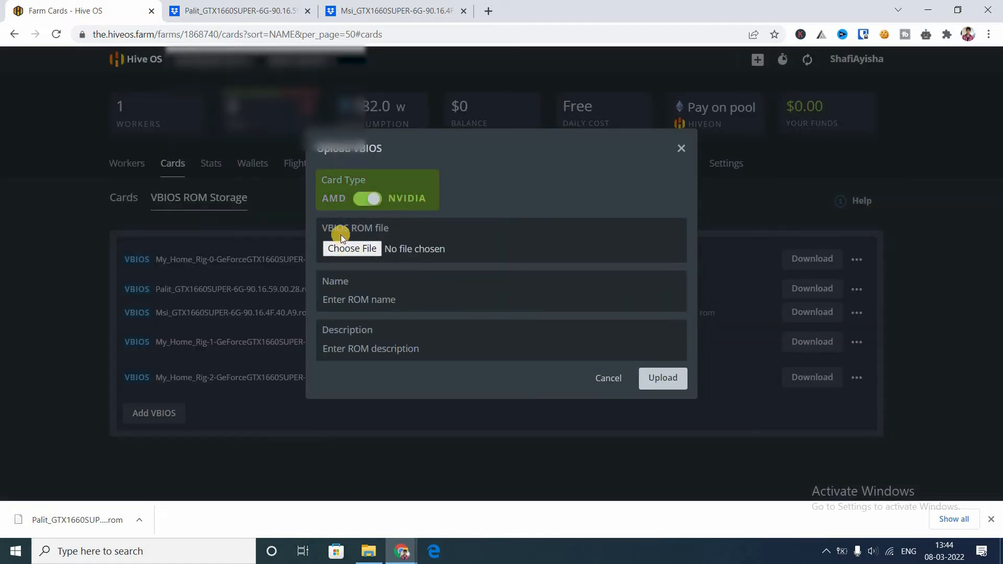
Choose Palit_GTX1660SUPER-6G-90.16.59.00.28 (1).rom from the Downloads folder as the VBIOS ROM file.
click(380, 249)
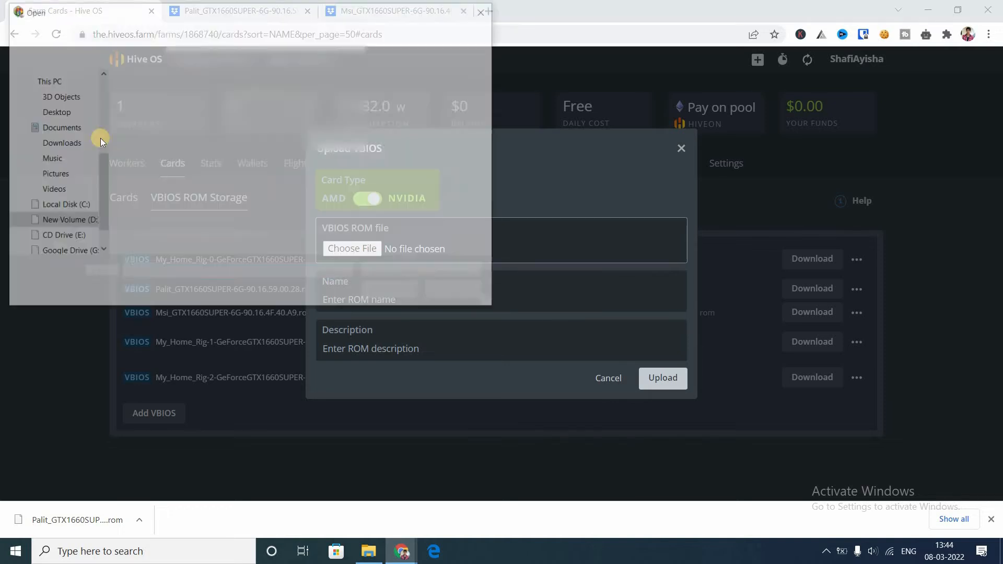
click(75, 148)
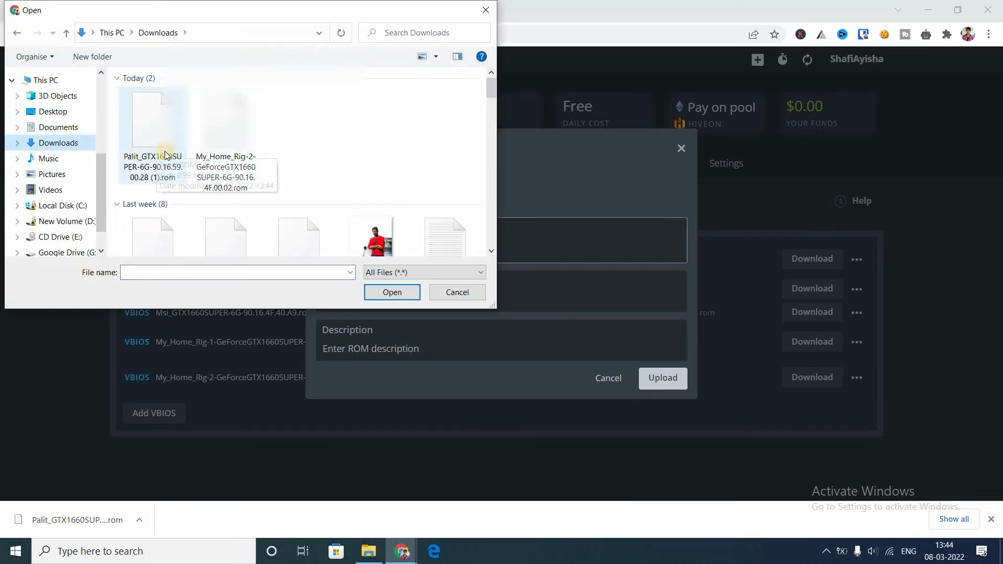
click(155, 176)
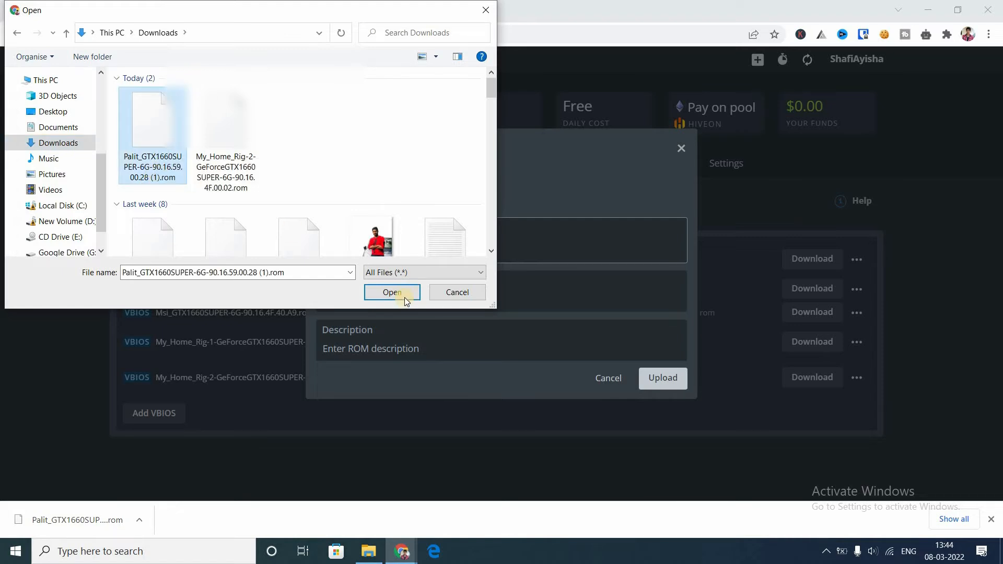
click(365, 292)
Enter "Hynix 1660 super biod" as the ROM's name and description, and close the upload form.
click(359, 301)
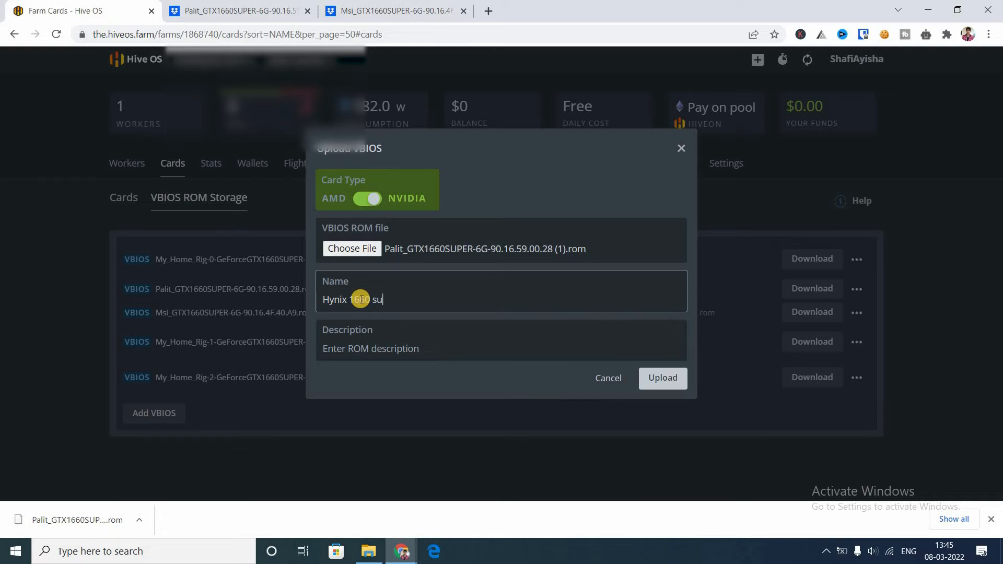
text(biod)
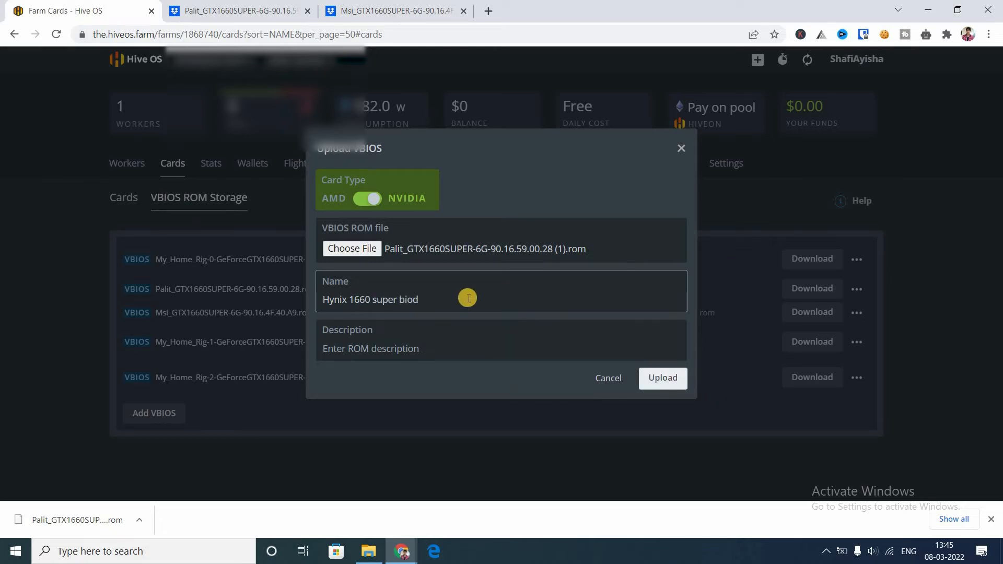
click(459, 342)
text(Hynix 1660 super biod)
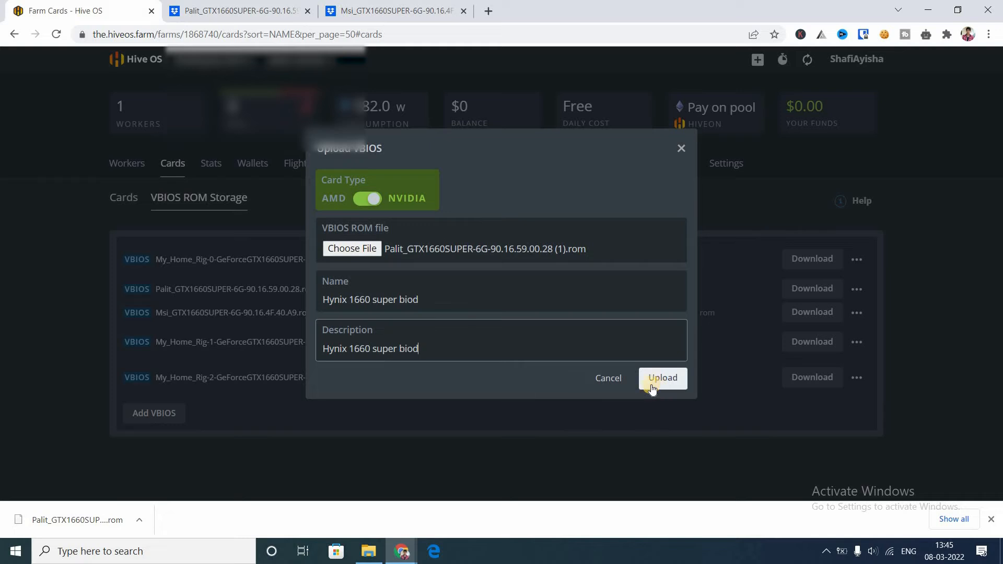
click(707, 378)
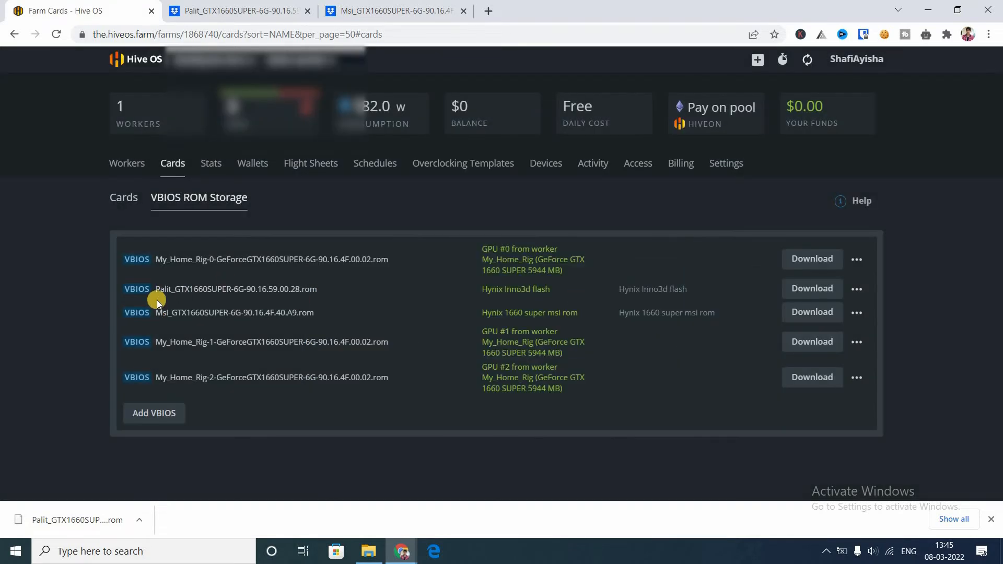
drag(318, 280, 214, 295)
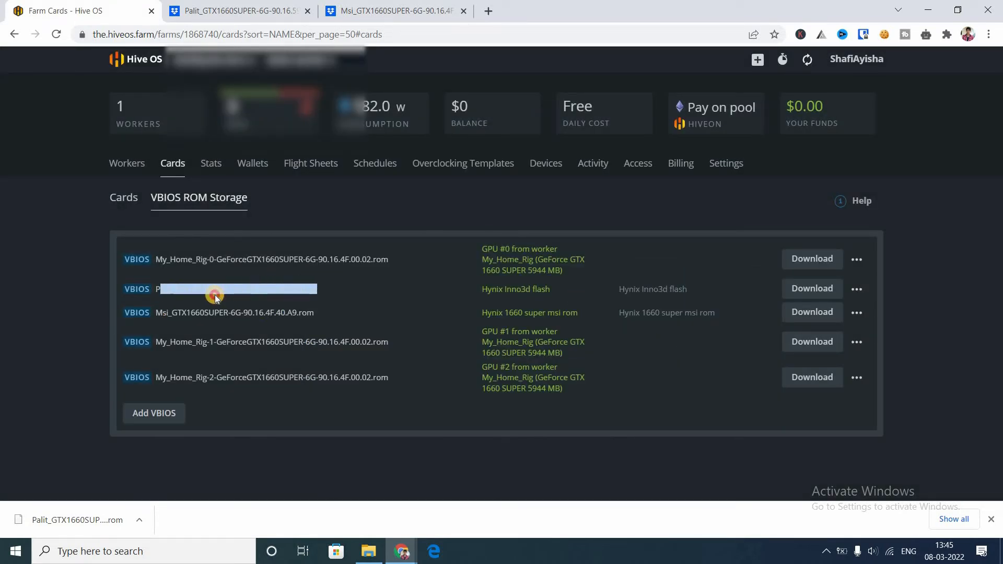
click(198, 290)
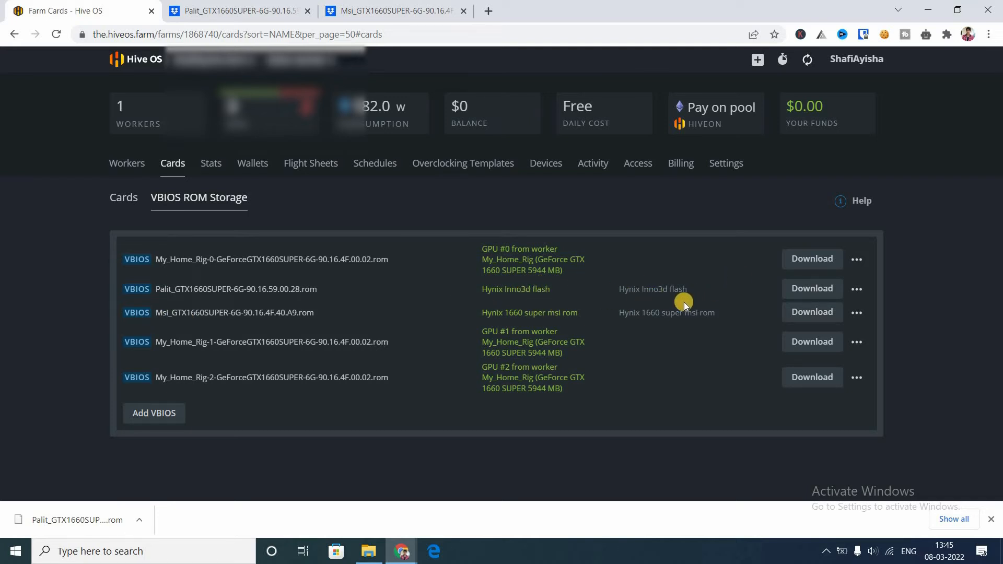
click(806, 288)
Go to the My_Home_Rig worker from the farm's card list and stop its miner.
click(124, 199)
scroll(396, 416, down, 1)
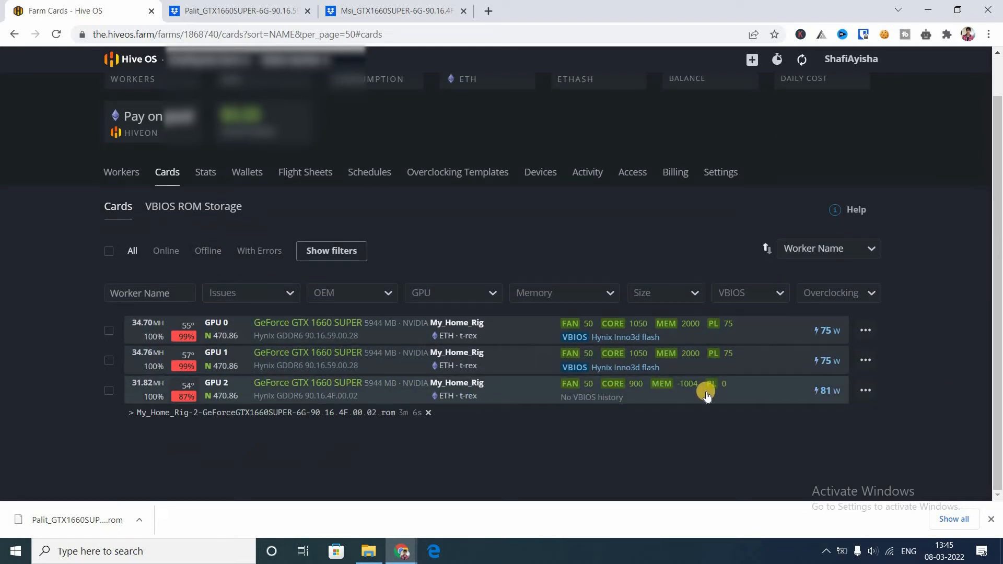
scroll(577, 273, up, 1)
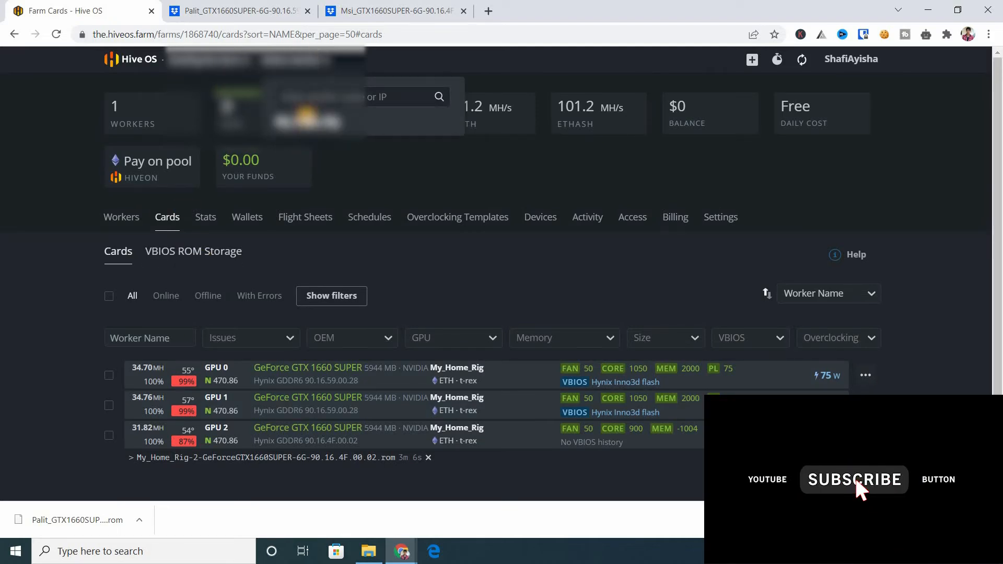
click(457, 398)
click(657, 61)
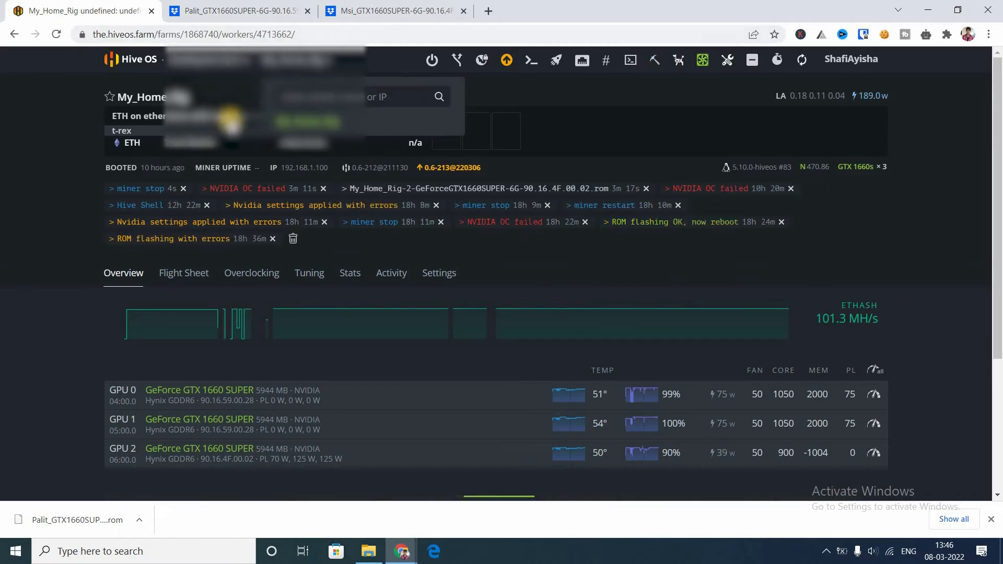
Return to the farm's card list and open the VBIOS selection for GPU 2.
click(230, 121)
click(167, 176)
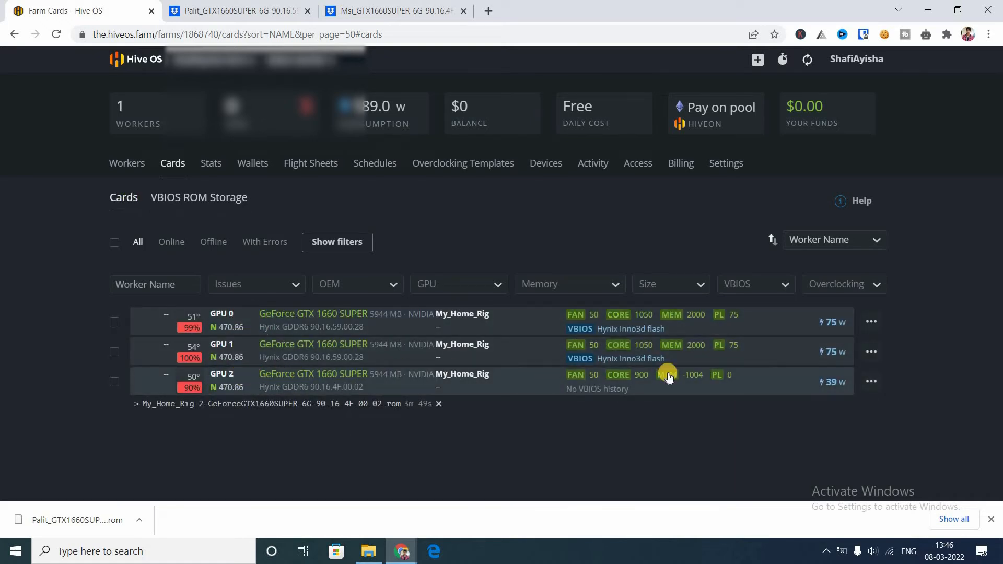
click(869, 384)
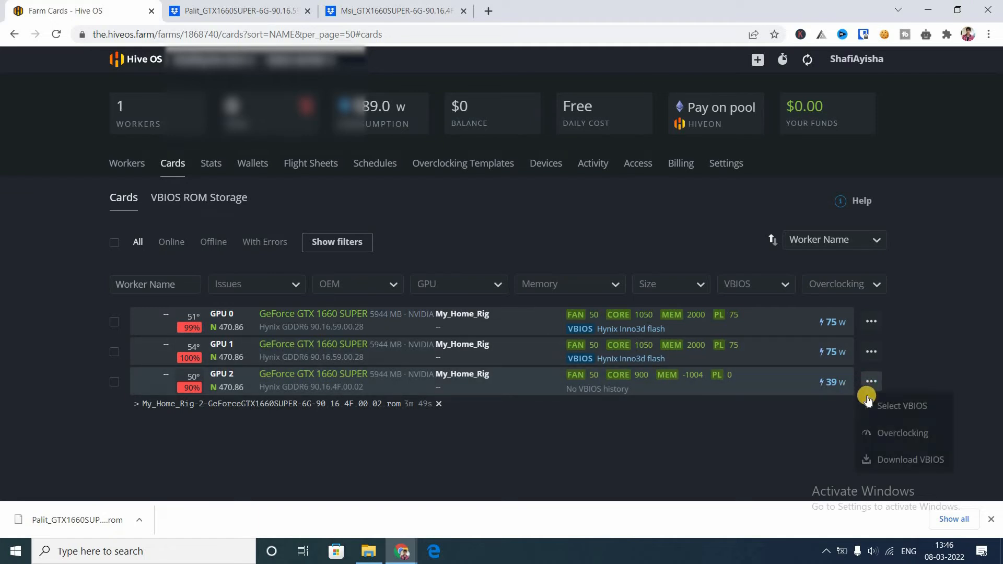
click(902, 406)
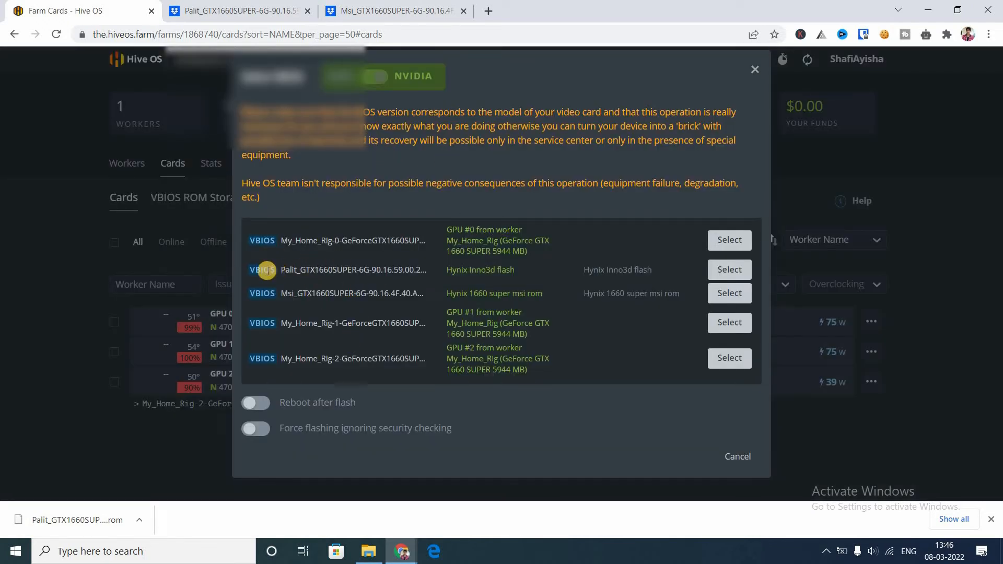
drag(285, 270, 364, 268)
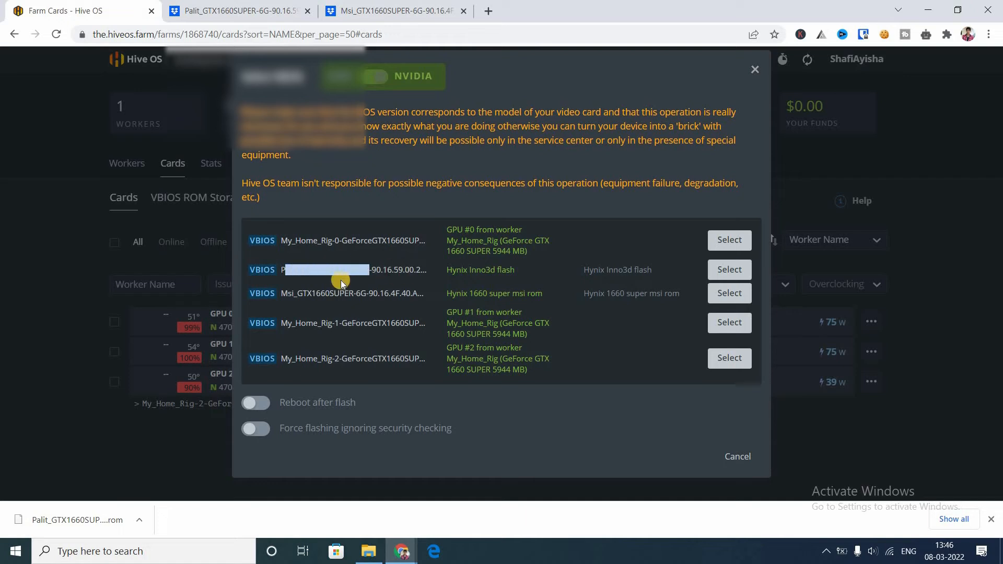
click(311, 286)
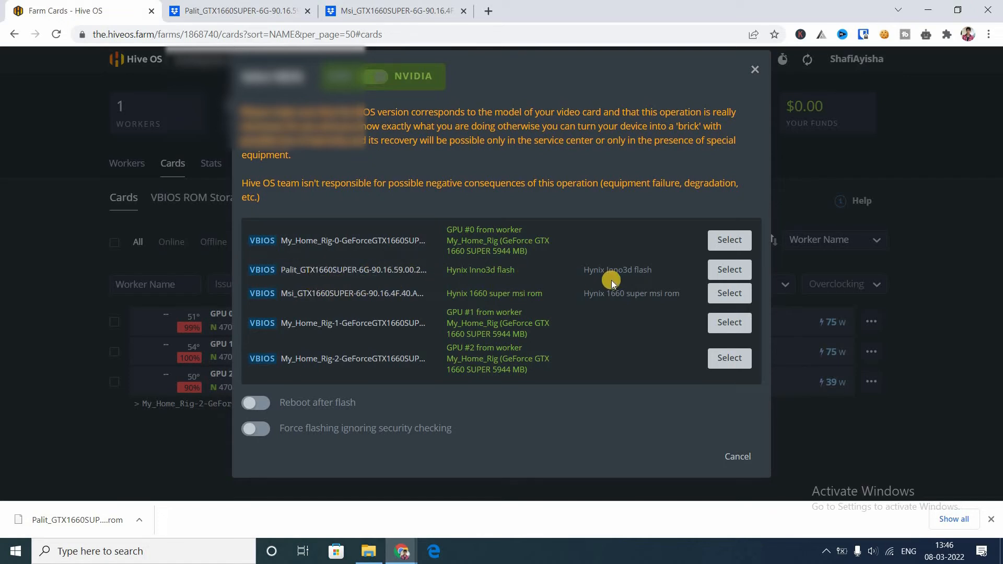
Flash GPU 2 with the Palit_GTX1660SUPER ROM named Hynix Inno3d flash, with reboot after flash and force flashing ignoring security checking enabled.
click(263, 407)
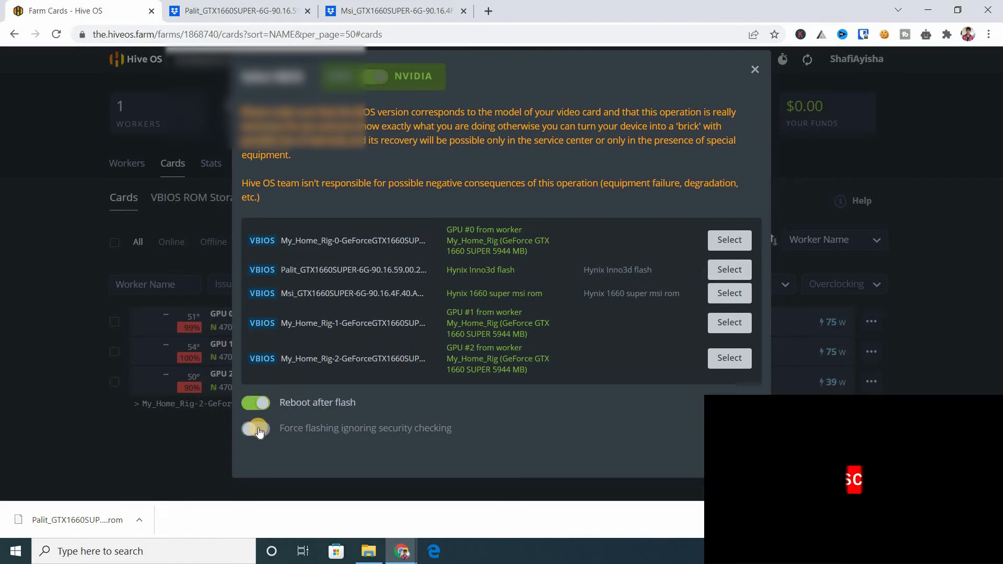
click(273, 434)
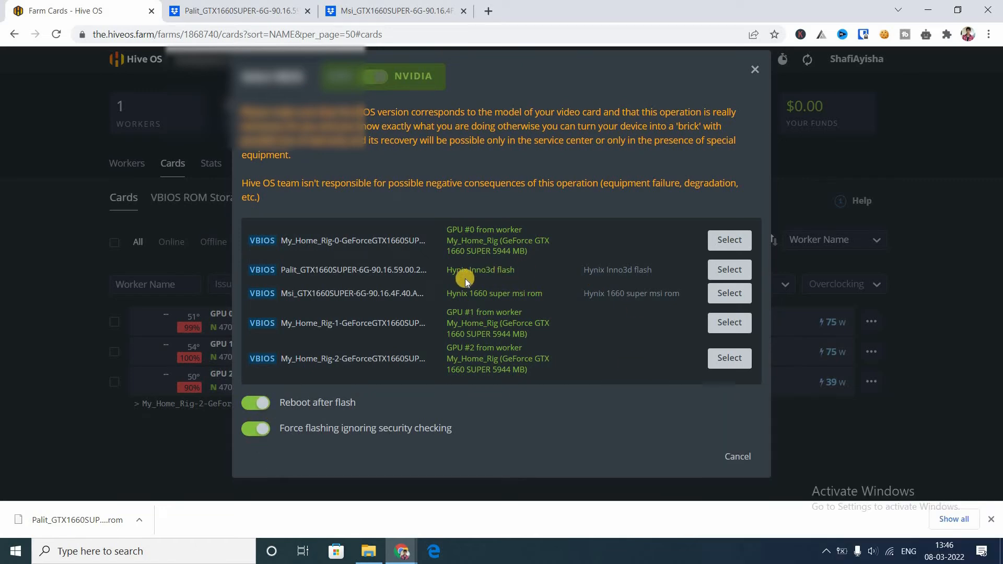
click(725, 271)
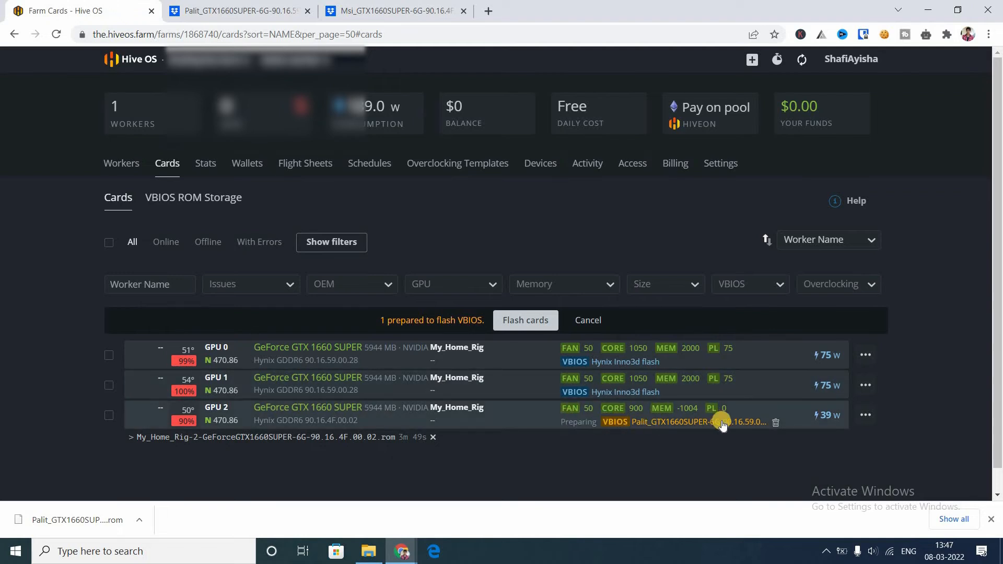
click(524, 328)
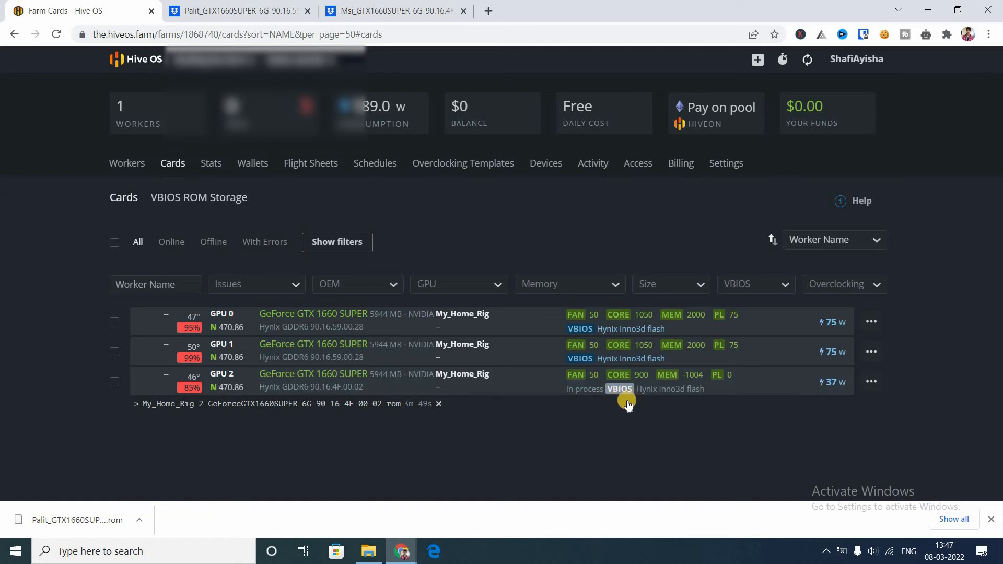
Dismiss the browser's download bar, go to the My_Home_Rig worker, and refresh its data.
click(991, 519)
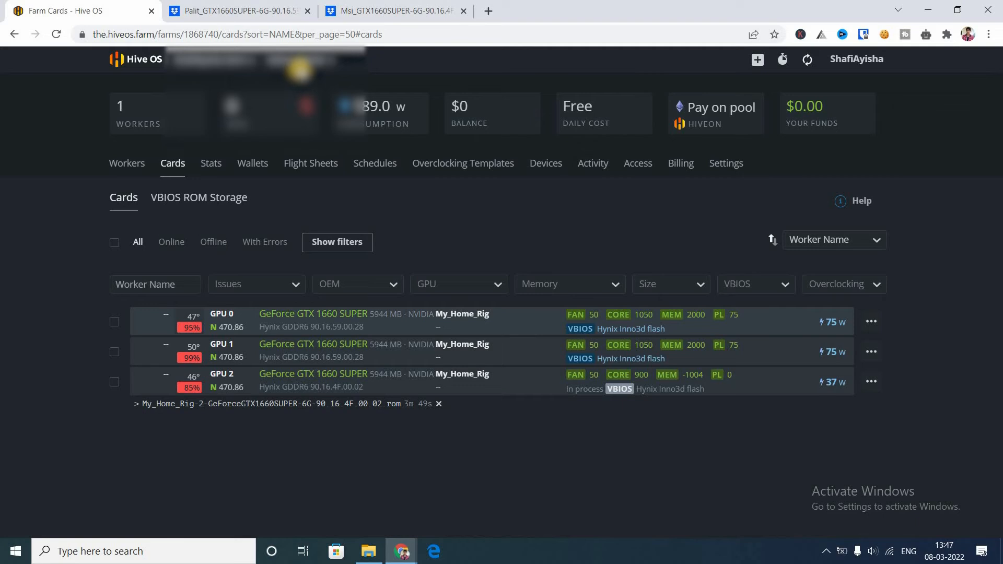
click(295, 63)
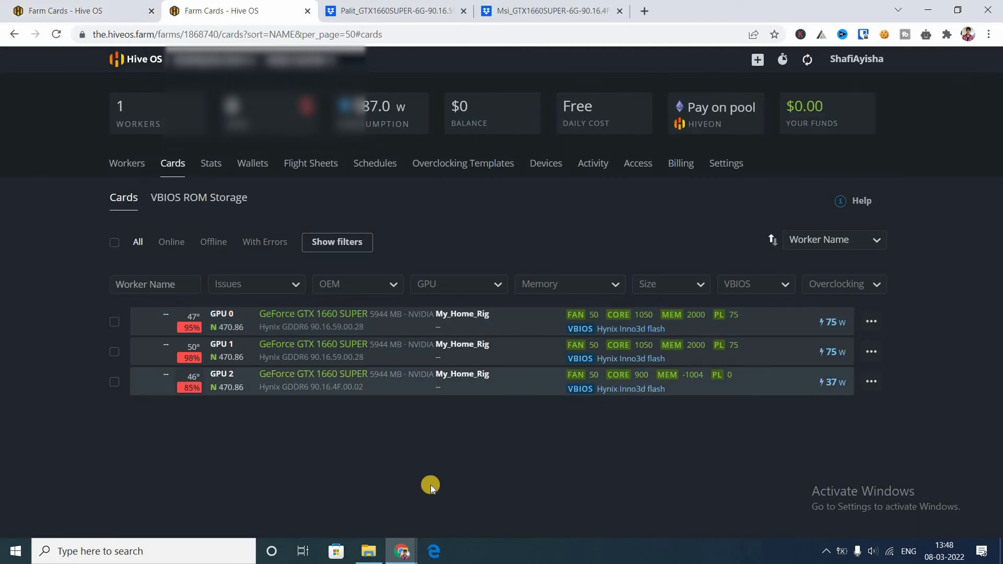
click(303, 60)
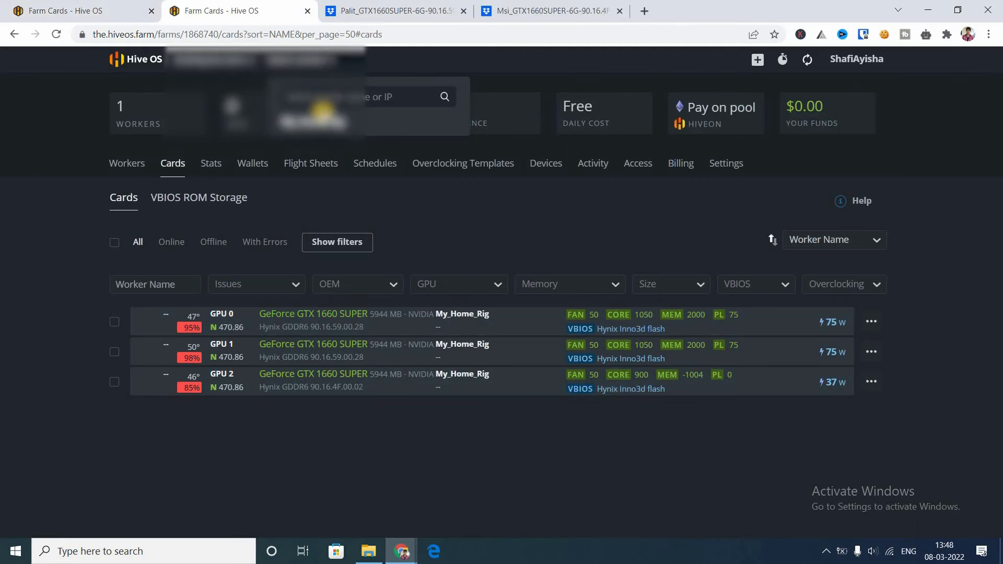
click(327, 120)
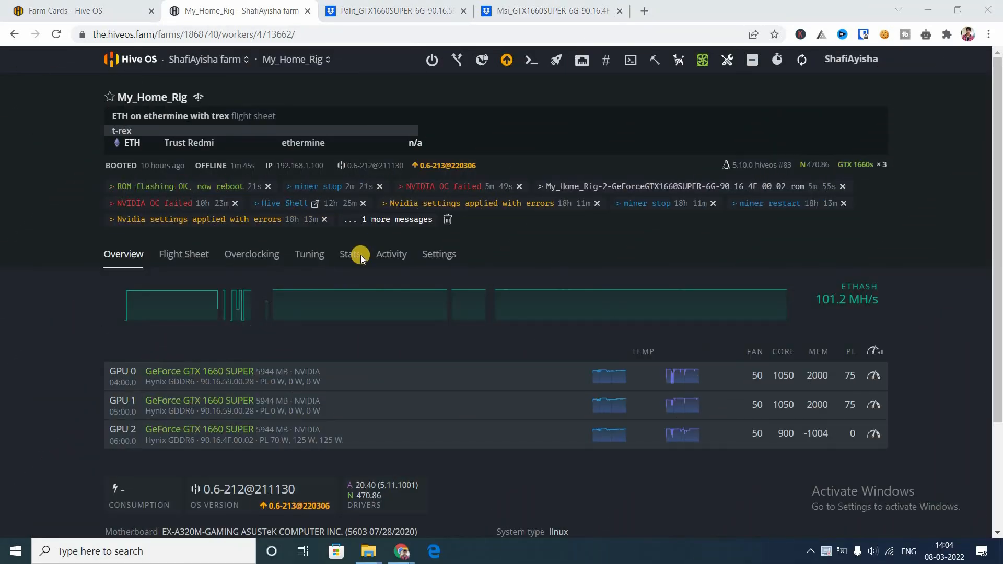
click(800, 61)
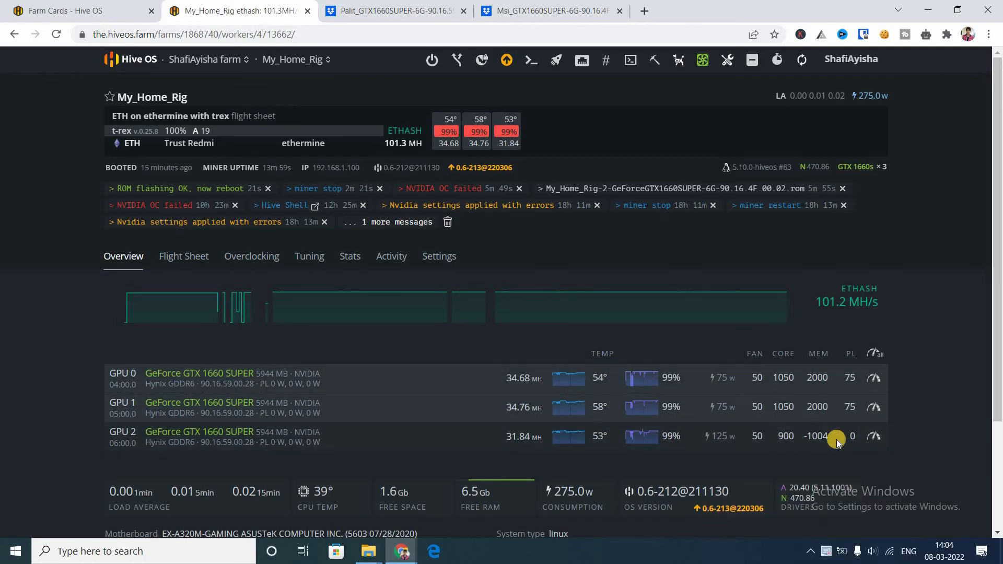
Overclock GPU 2 with a 1050 MHz locked core clock, 2000 MHz memory clock and 75 W power limit, and apply the settings.
click(875, 438)
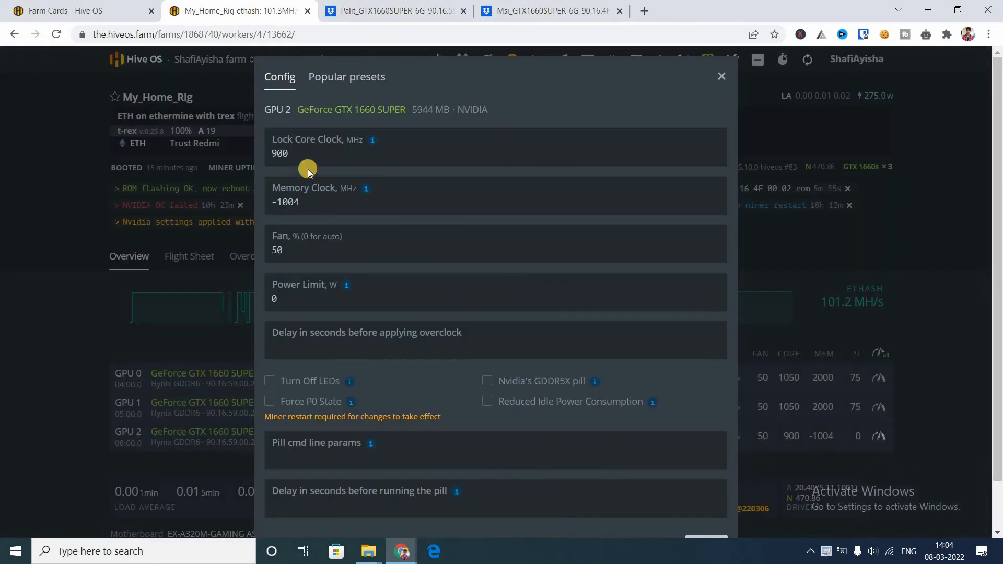
click(265, 145)
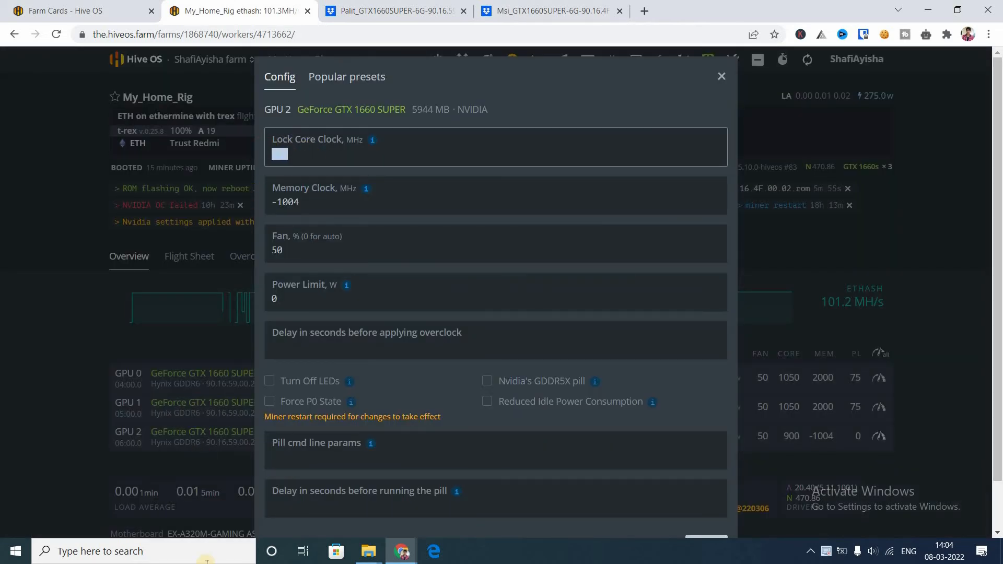
text(1050)
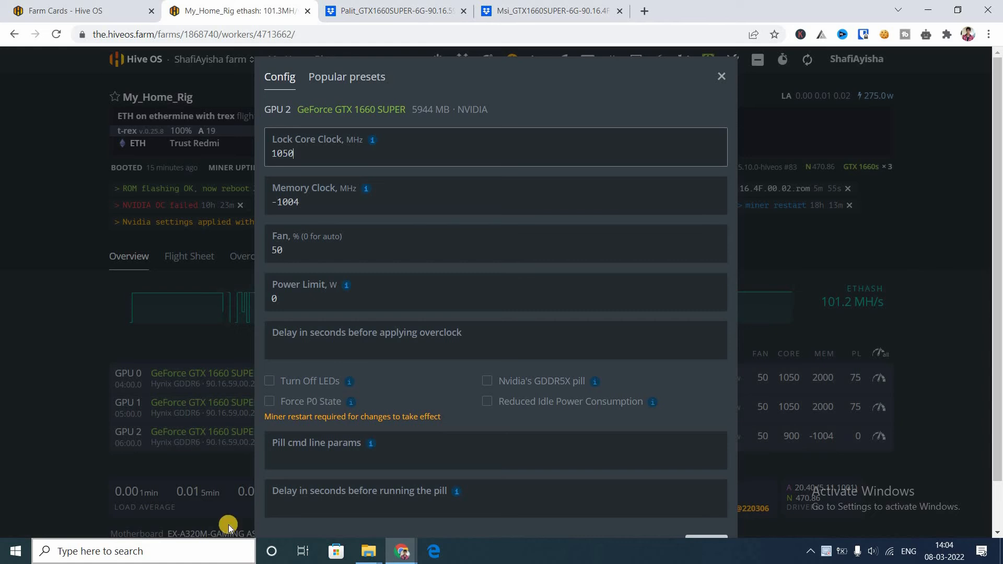
click(327, 204)
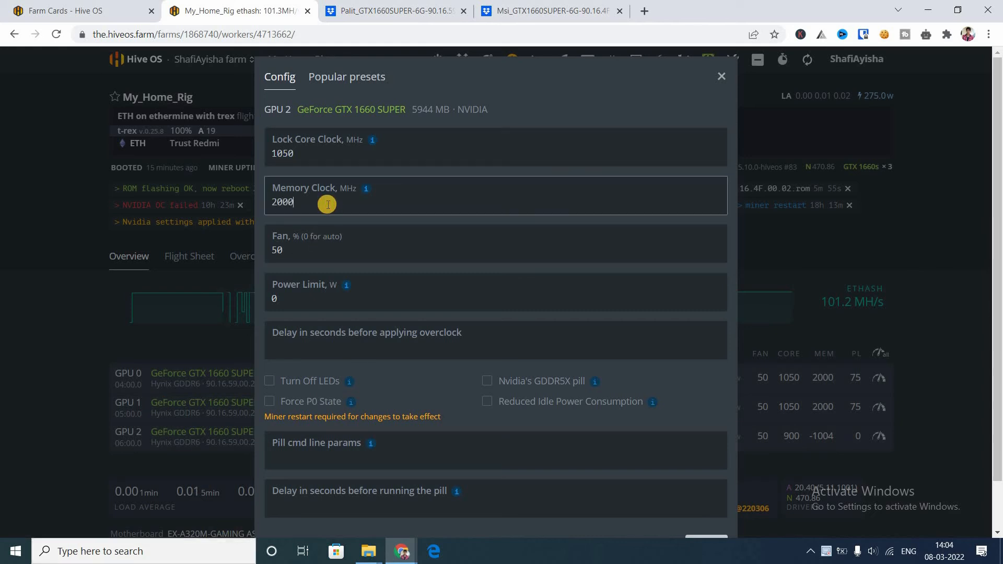
click(328, 318)
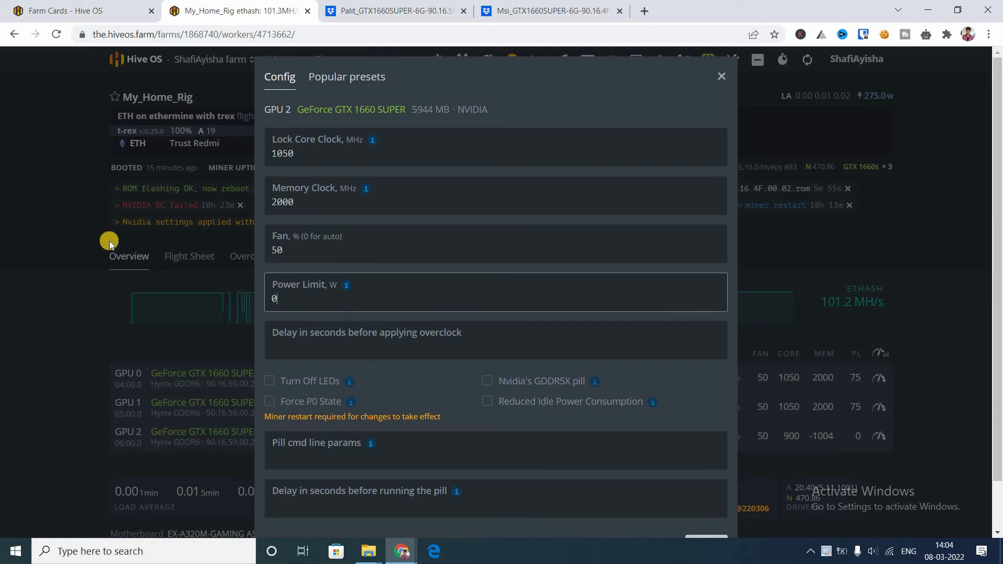
key(BackSpace)
text(75)
scroll(695, 497, down, 1)
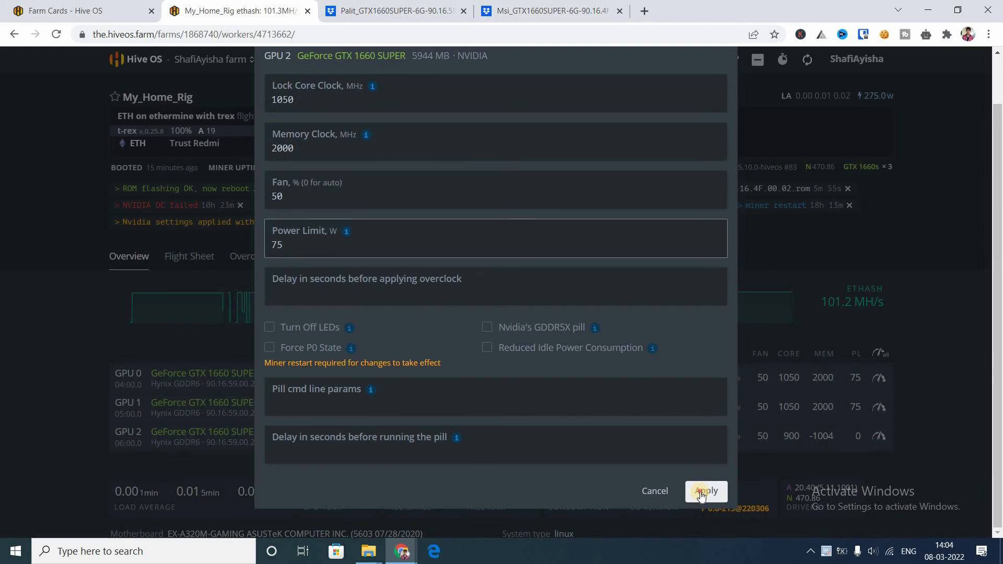
key(Return)
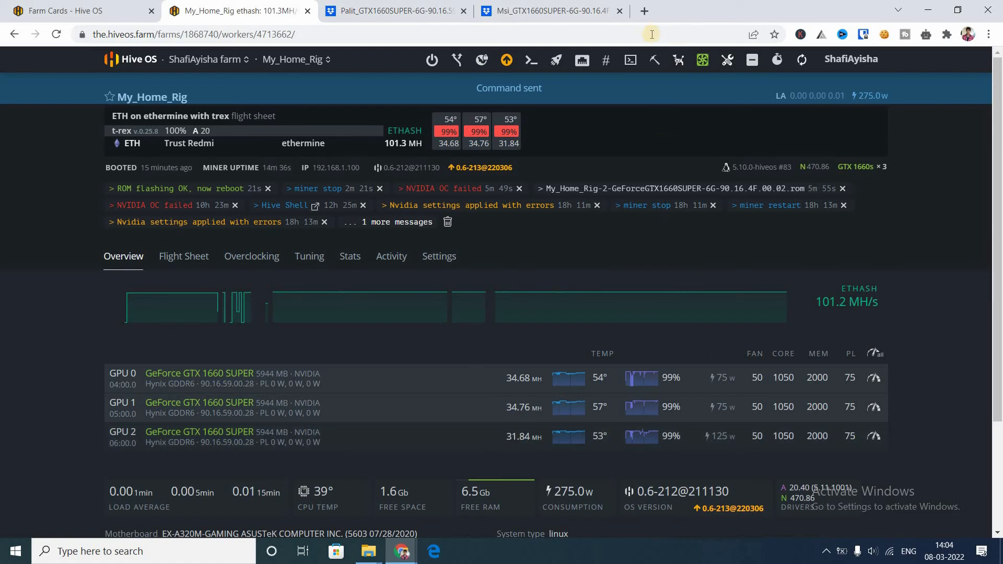
Restart the miner on the My_Home_Rig worker.
click(660, 63)
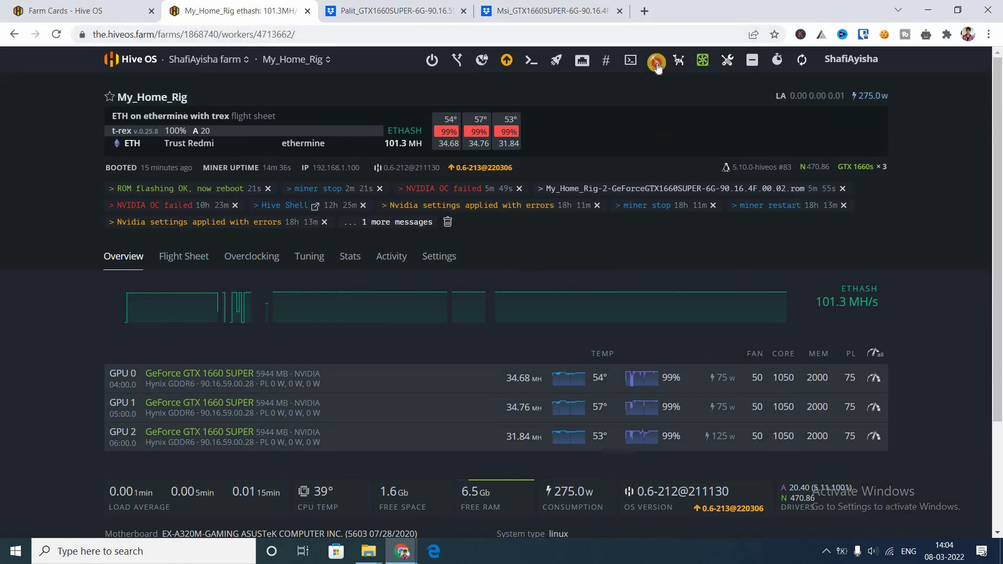
click(657, 65)
click(691, 165)
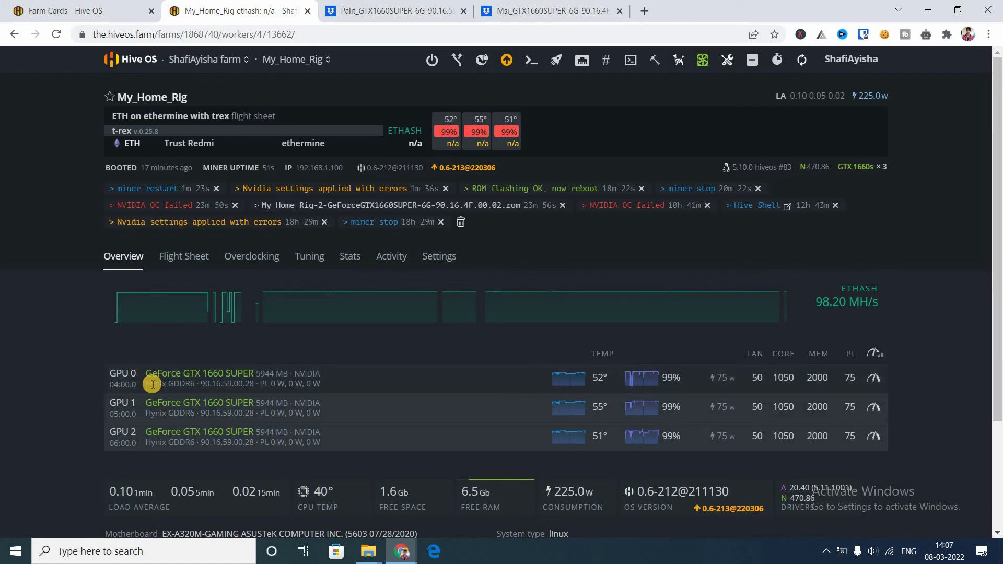
Check the cards' memory type, then refresh the worker's data and examine the hashrate of each GPU.
drag(173, 384, 145, 371)
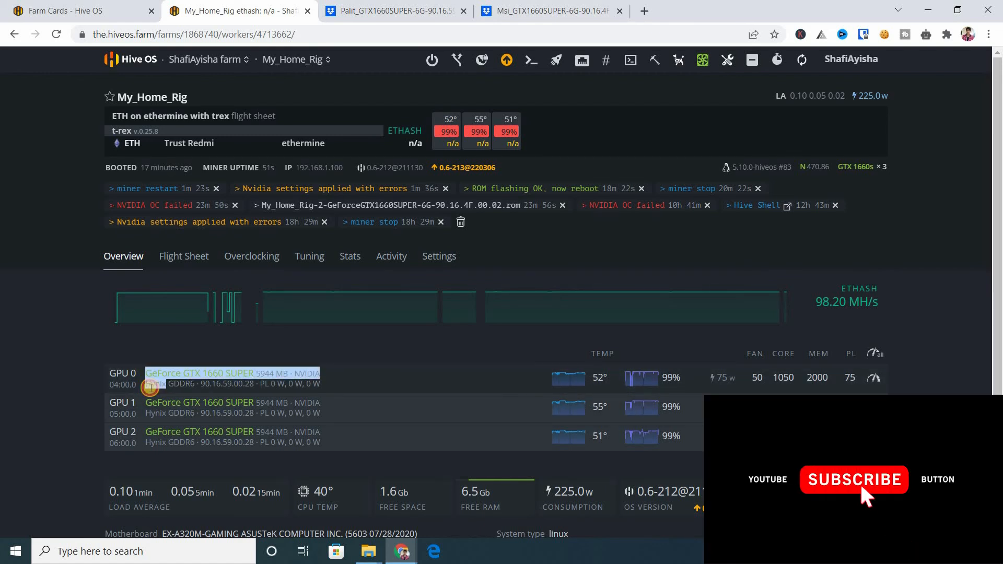
click(157, 396)
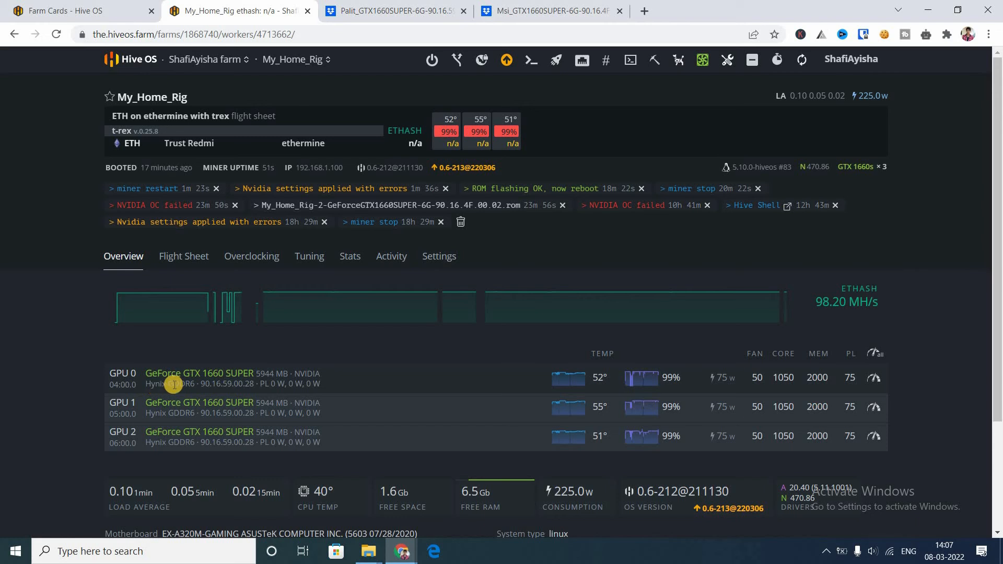
click(807, 61)
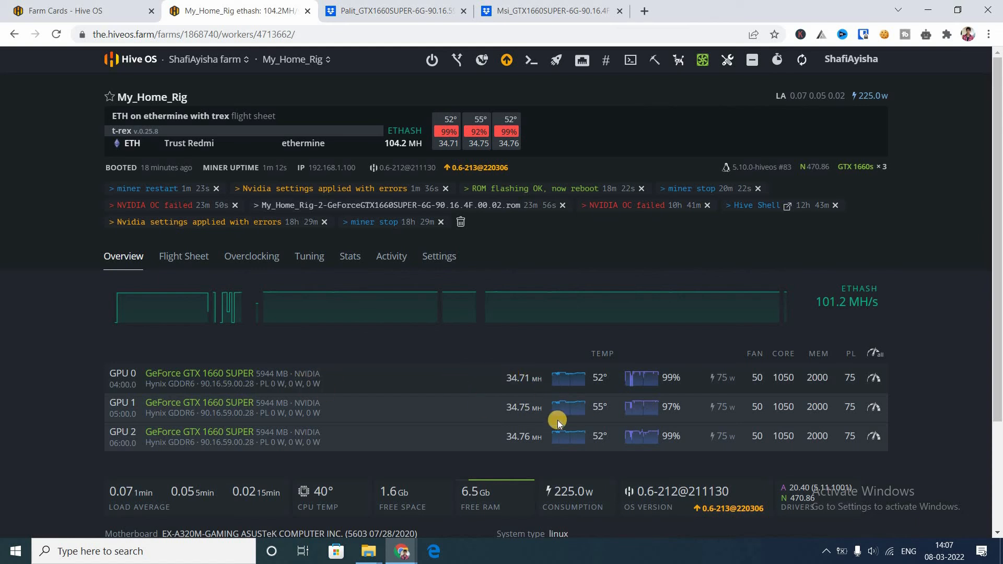
double_click(503, 433)
Try a memory clock of 2500 MHz in GPU 0's overclocking settings, and close them without applying.
click(873, 377)
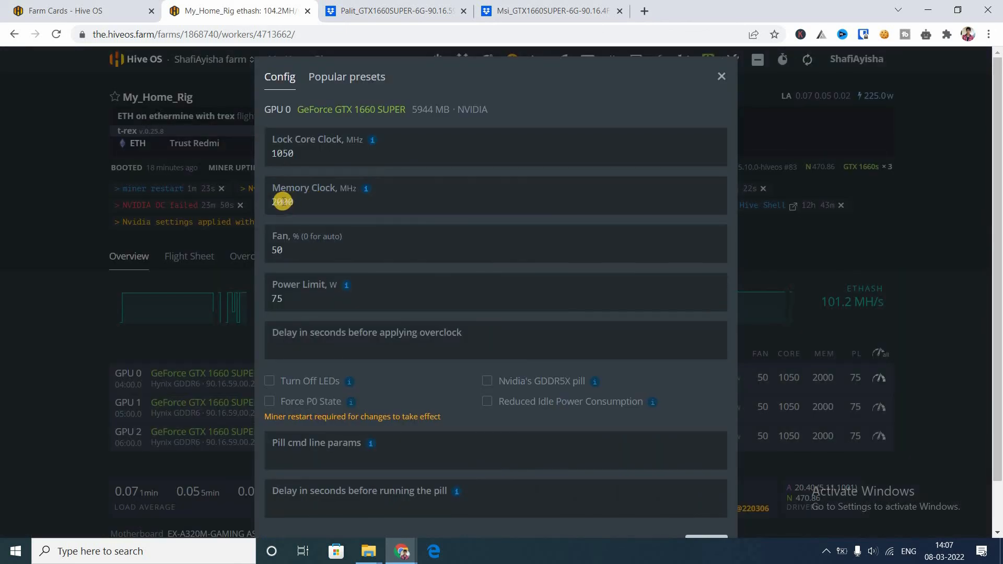
drag(277, 202, 315, 202)
text(5)
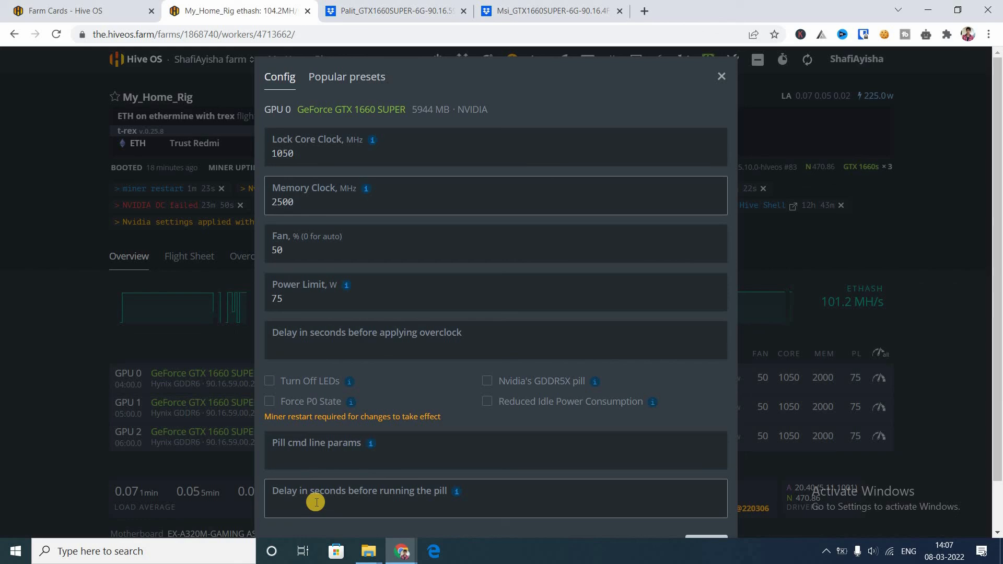
click(721, 76)
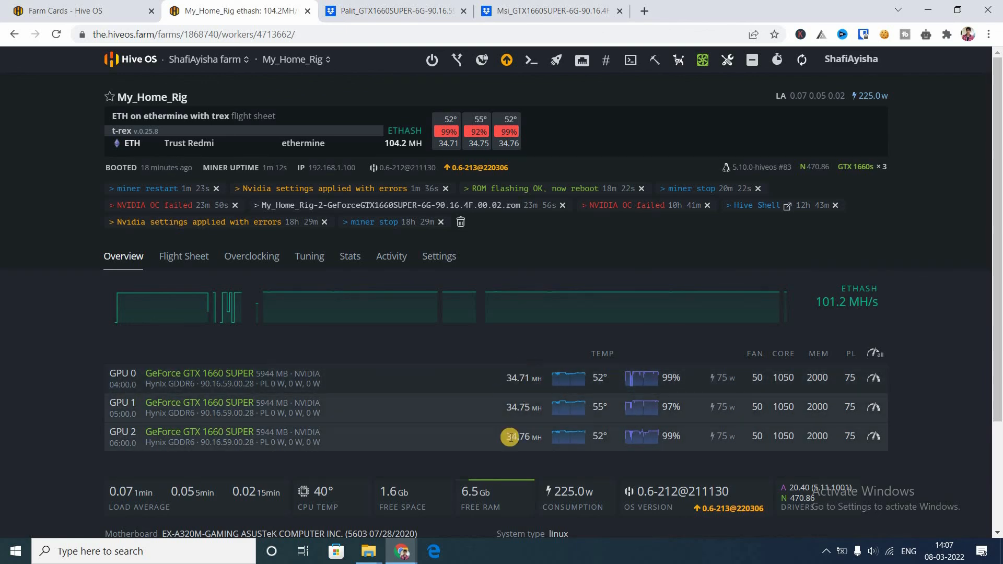
scroll(538, 381, down, 1)
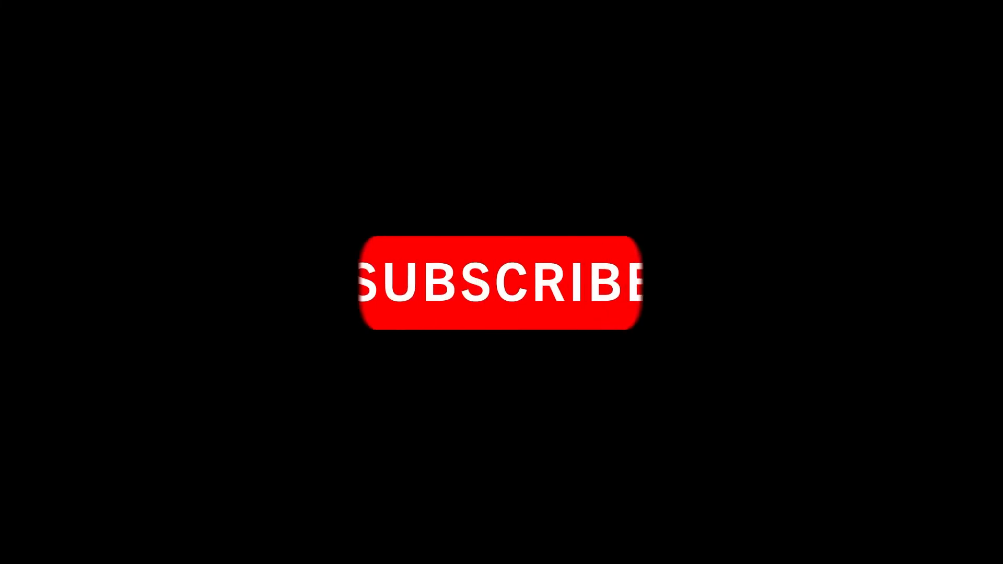